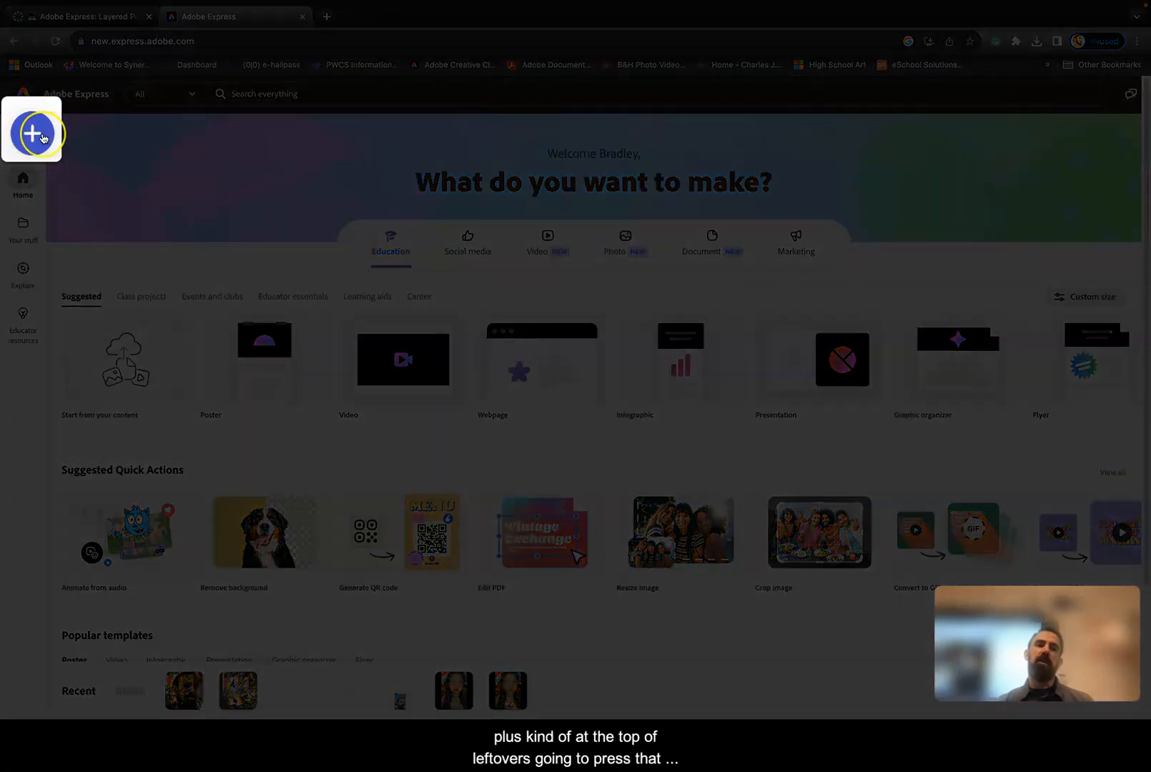
Create a new blank 8.5 x 11 in Flyer project
click(29, 140)
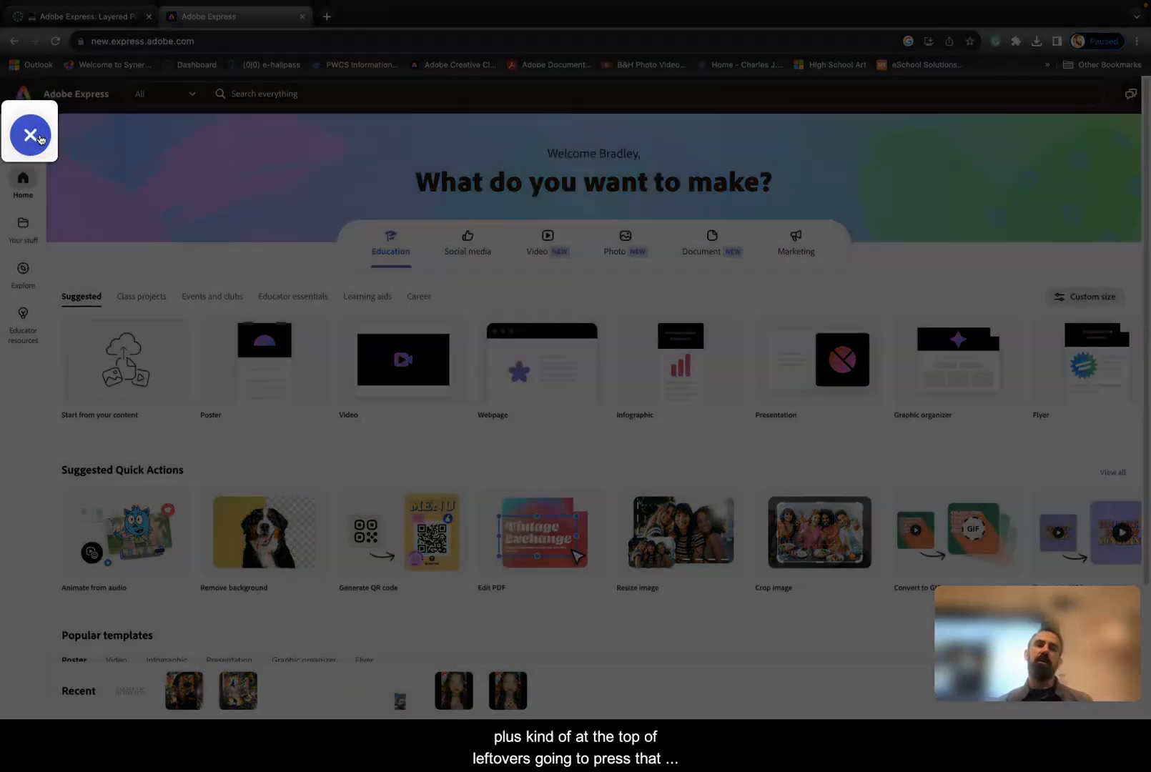
scroll(106, 279, down, 3)
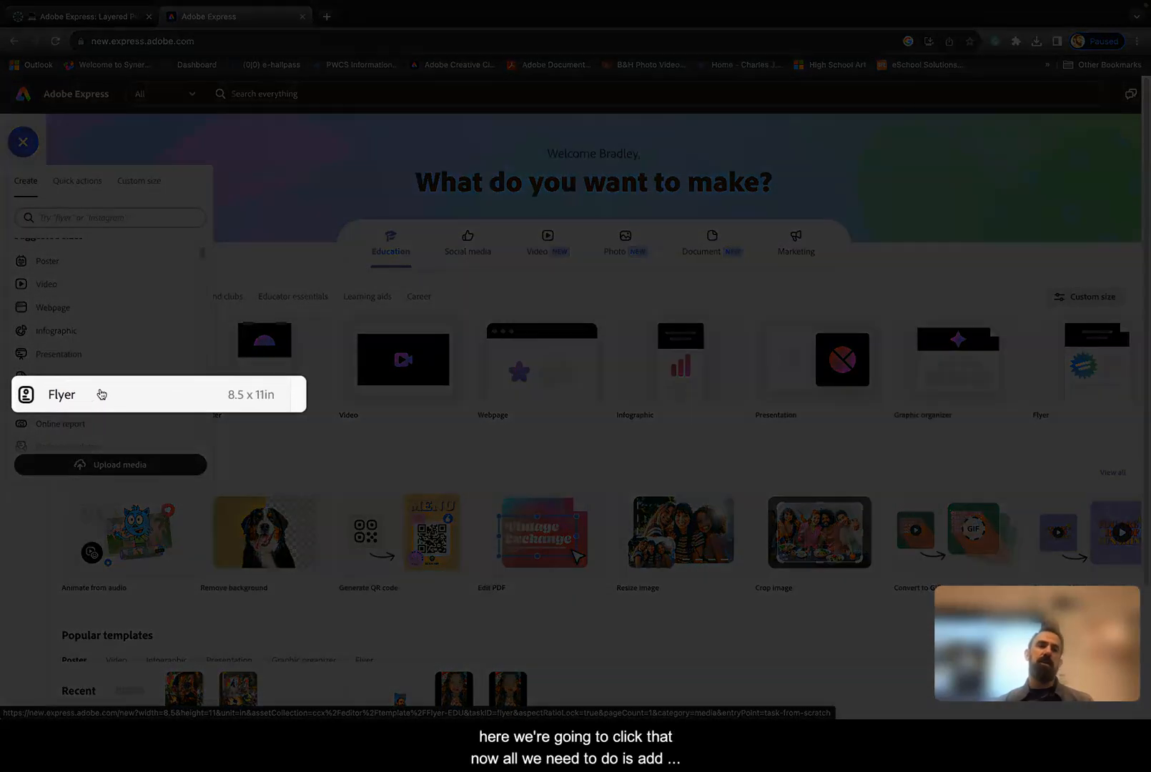
click(100, 393)
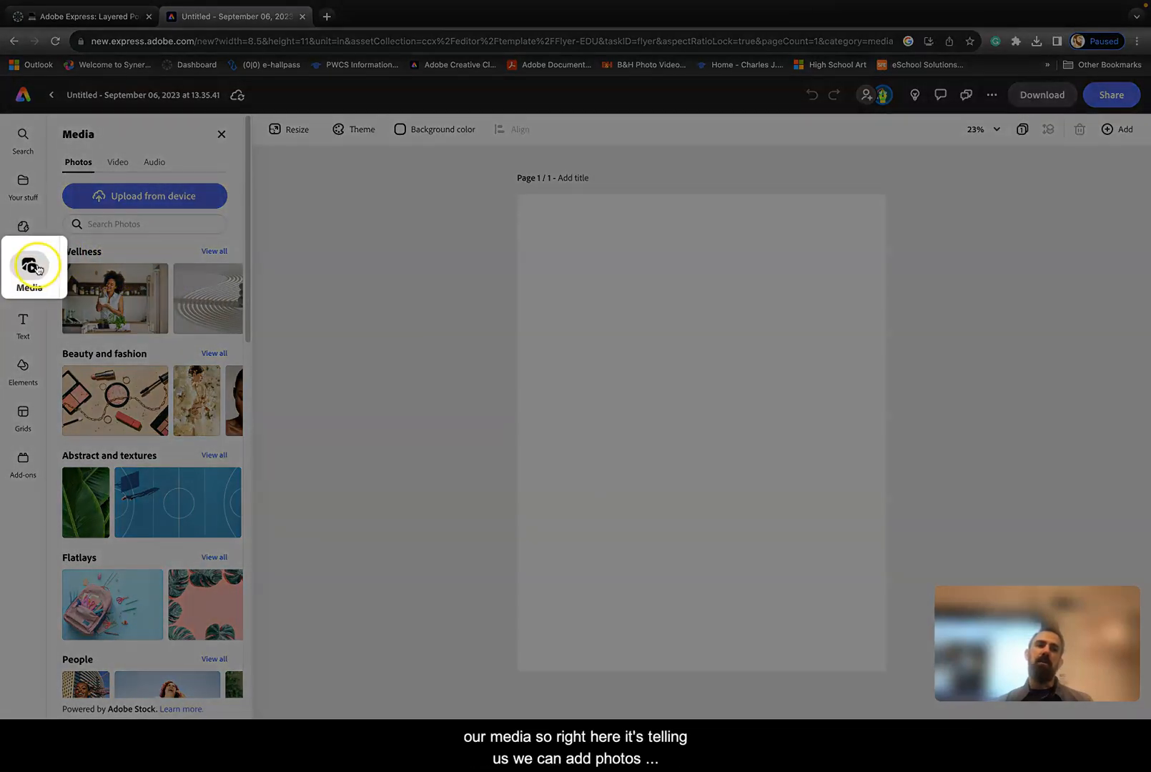
Upload the sketchbook cover.jpg image from the device's recent files onto the flyer page
mouse_move(29, 274)
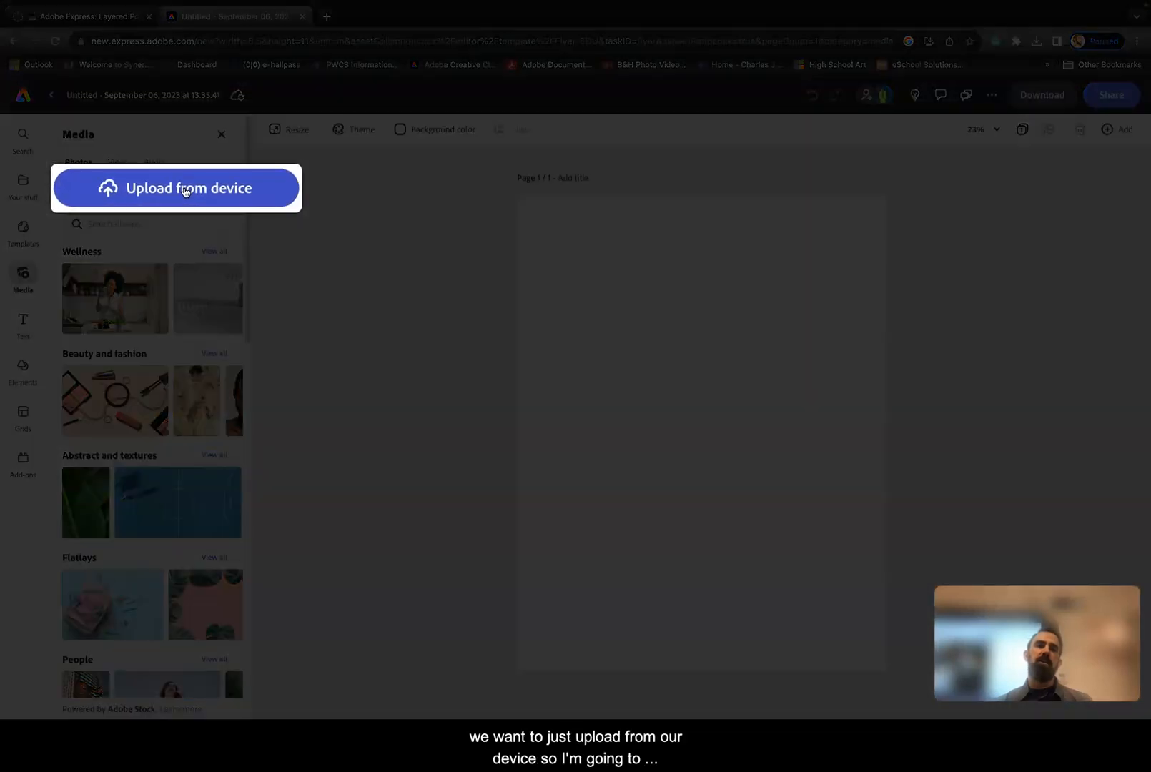
click(150, 200)
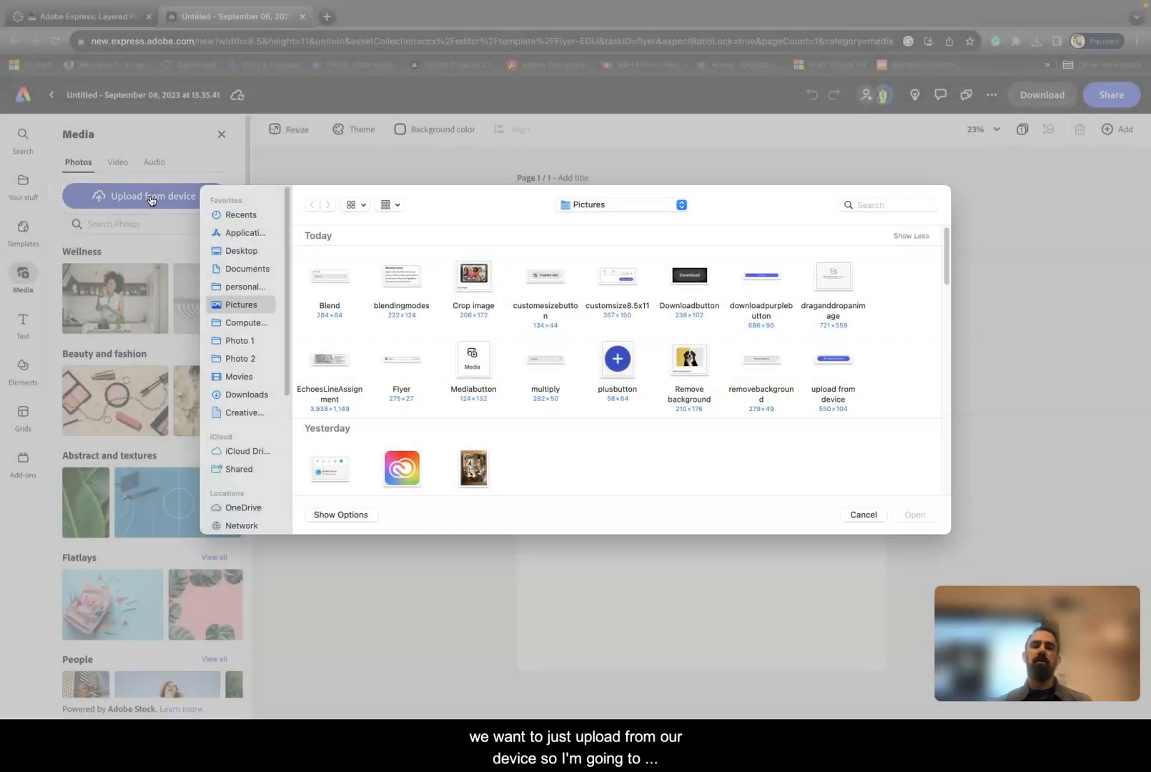
click(231, 216)
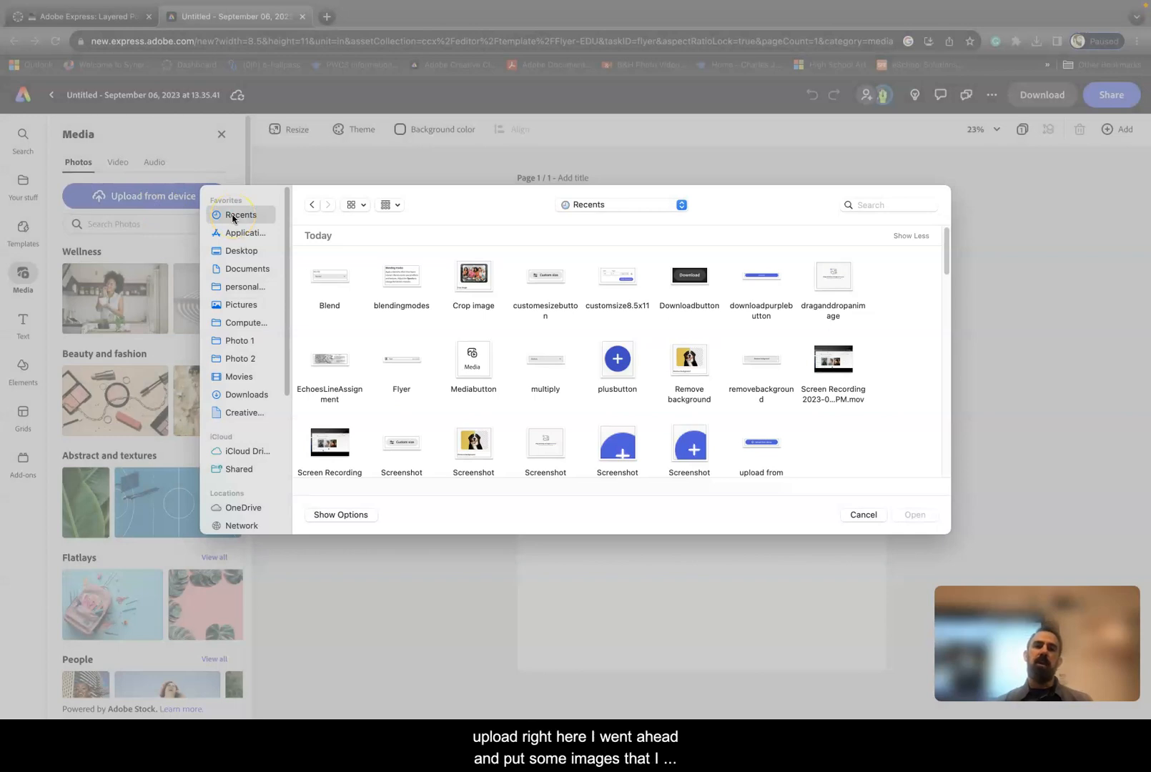
scroll(429, 354, down, 3)
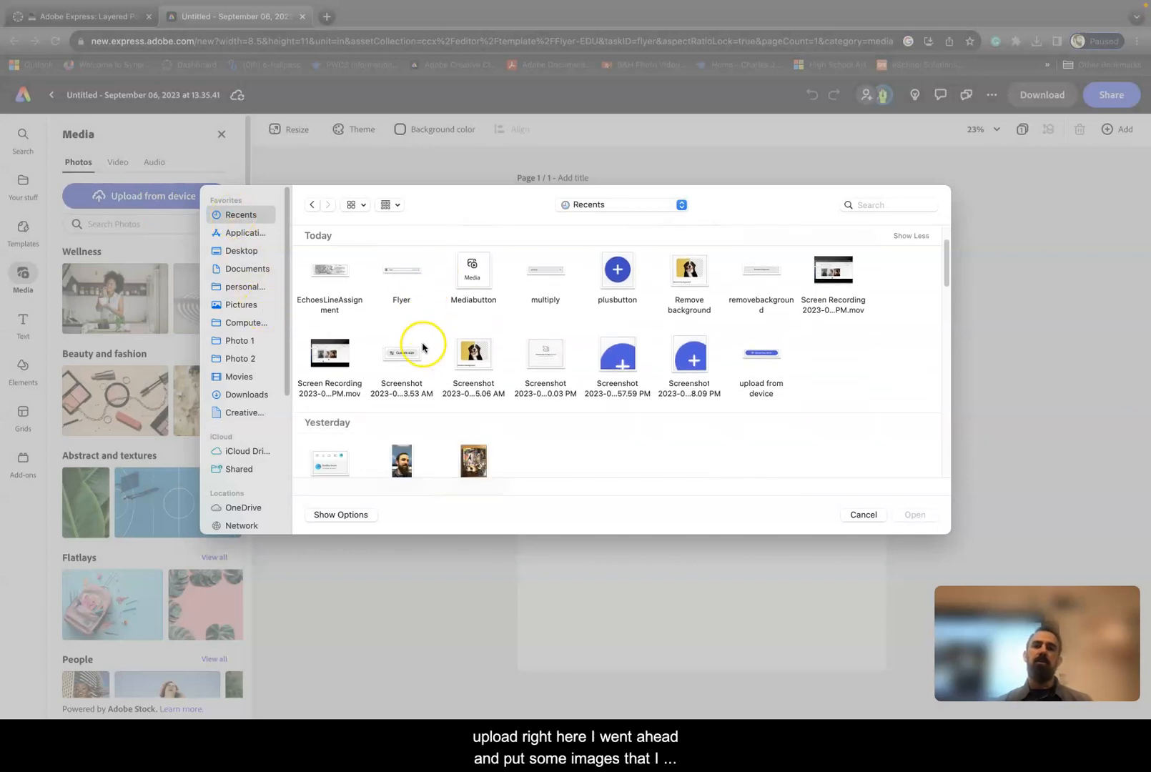
click(469, 443)
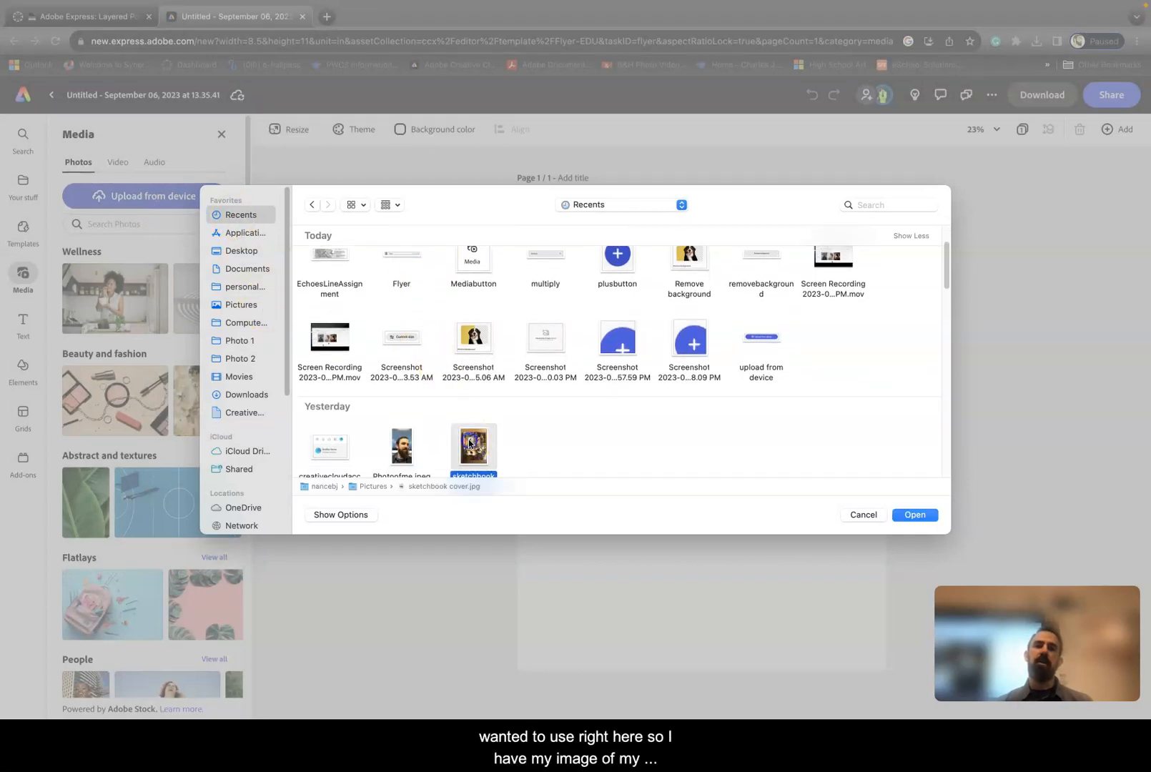
click(915, 514)
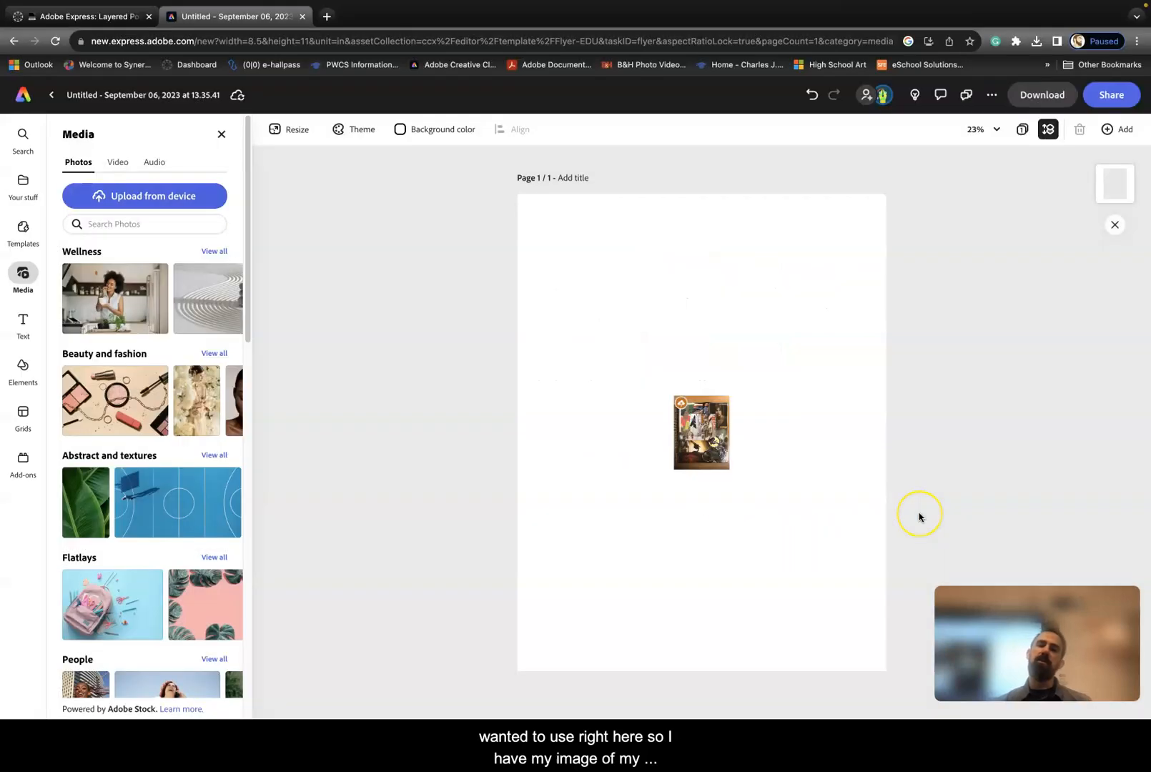
Enlarge the sketchbook cover image from opposite corners so that it covers the whole page
click(704, 423)
click(720, 430)
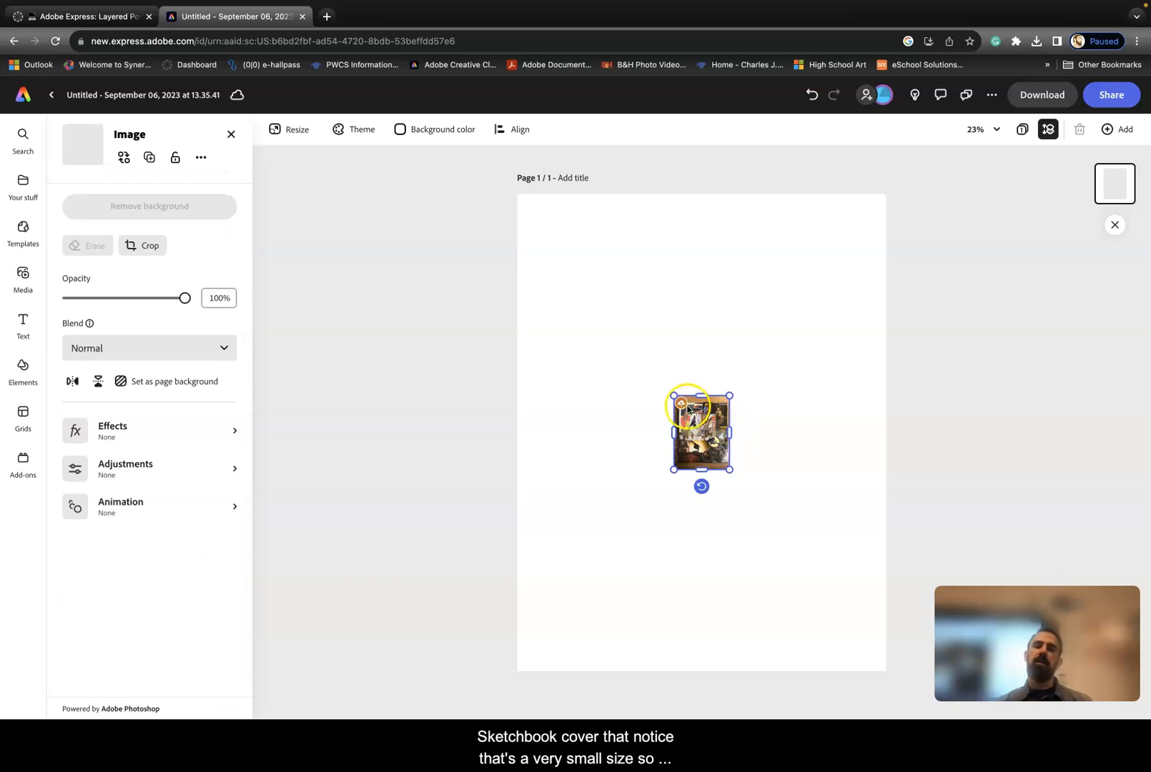
drag(672, 394, 517, 187)
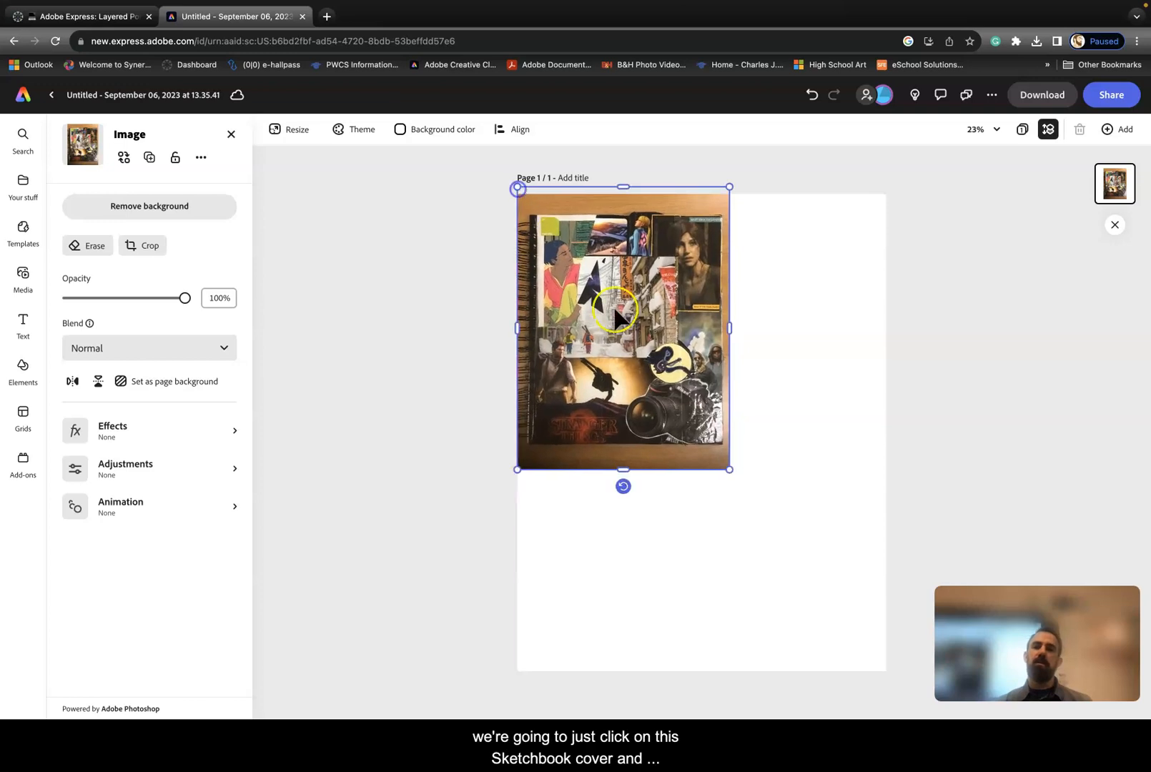
drag(729, 469, 888, 674)
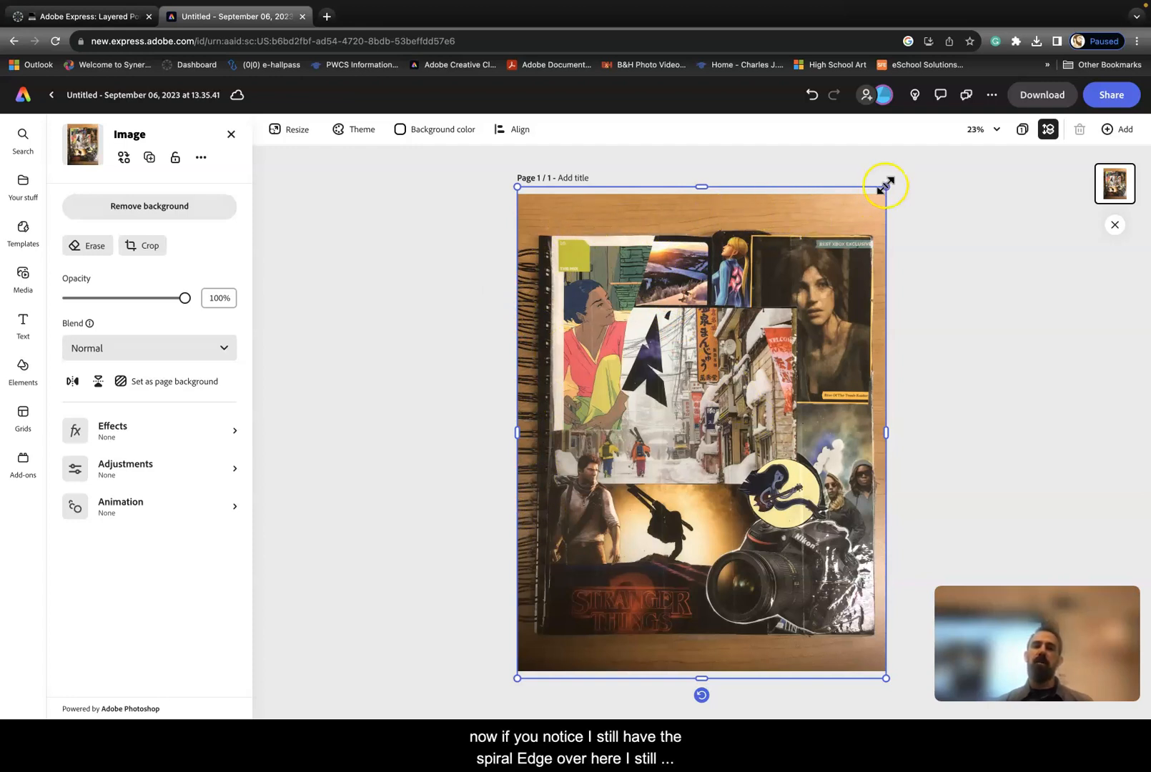
Stretch the sketchbook cover beyond the page borders and reposition it to crop out the spiral edge and the desk
drag(885, 185, 908, 165)
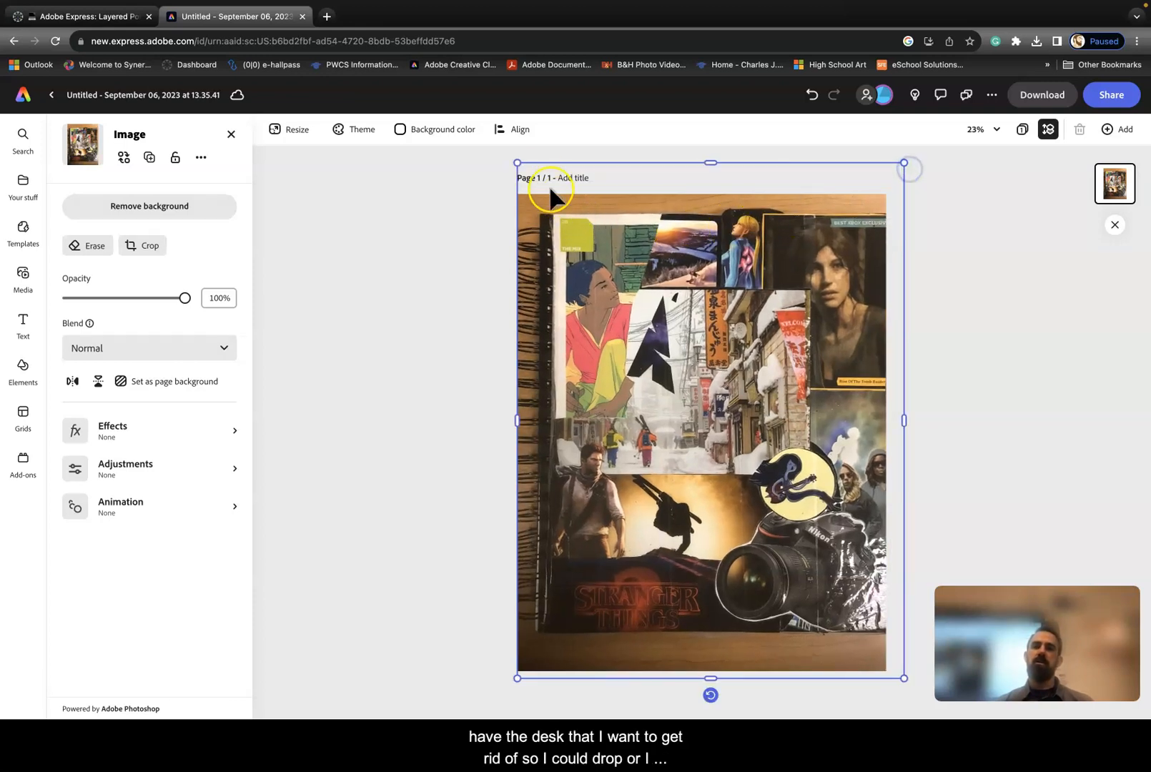
drag(508, 158, 478, 136)
drag(601, 228, 596, 226)
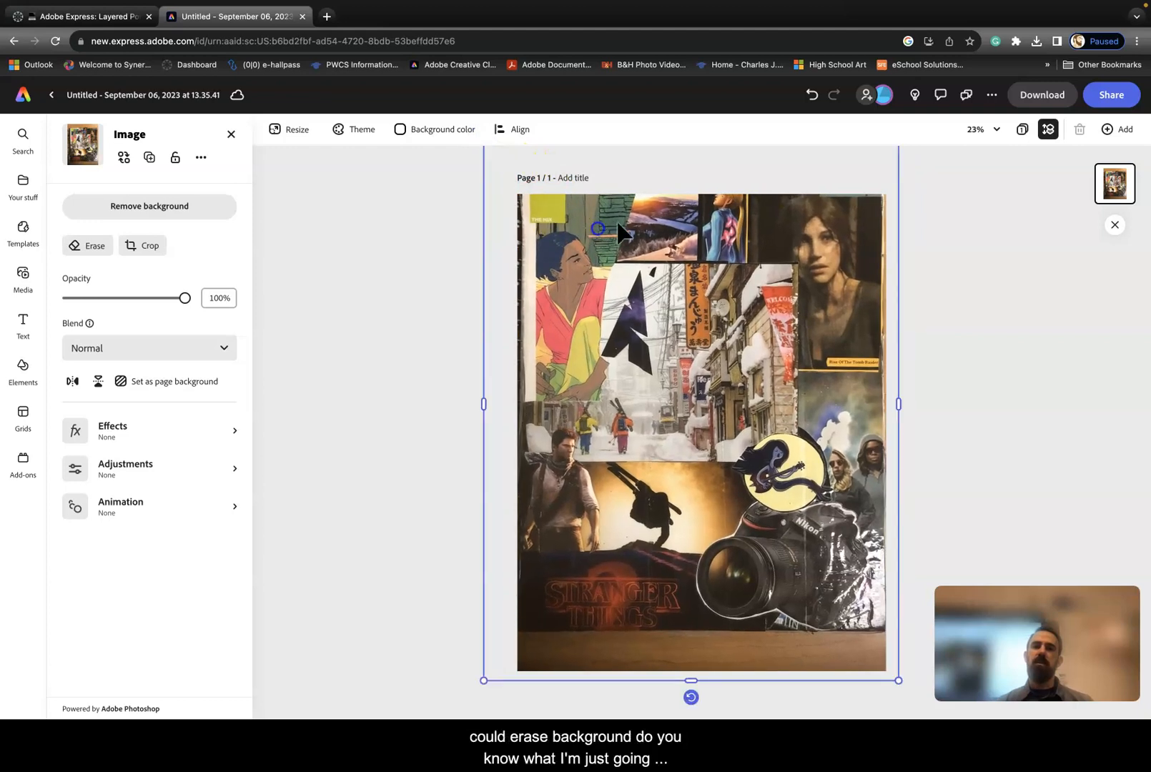
drag(899, 678, 931, 717)
drag(742, 396, 737, 393)
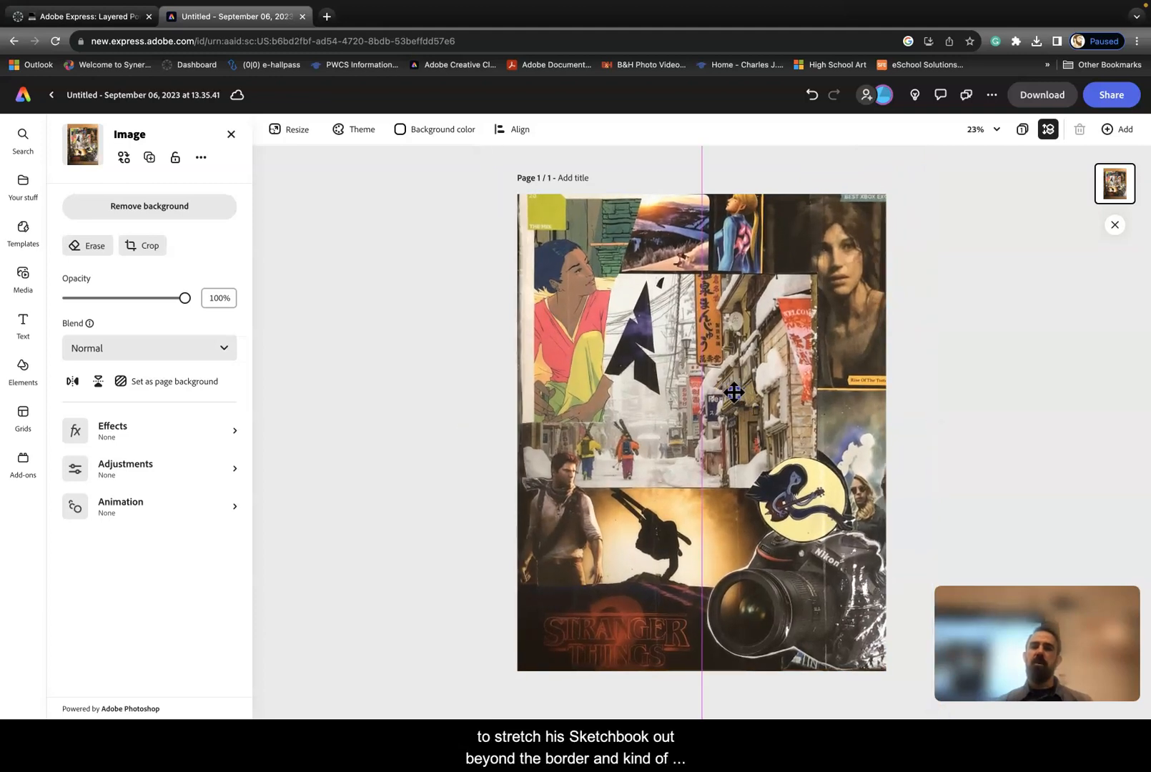
drag(731, 392, 730, 392)
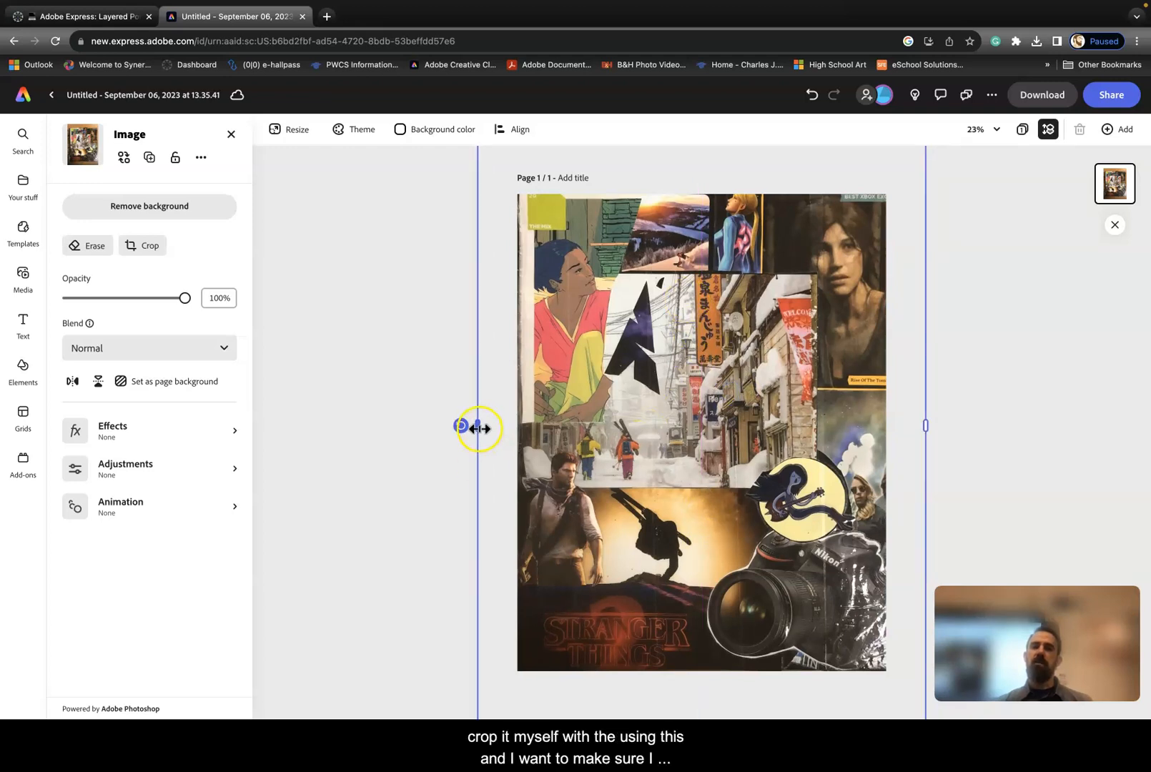
drag(479, 428, 471, 427)
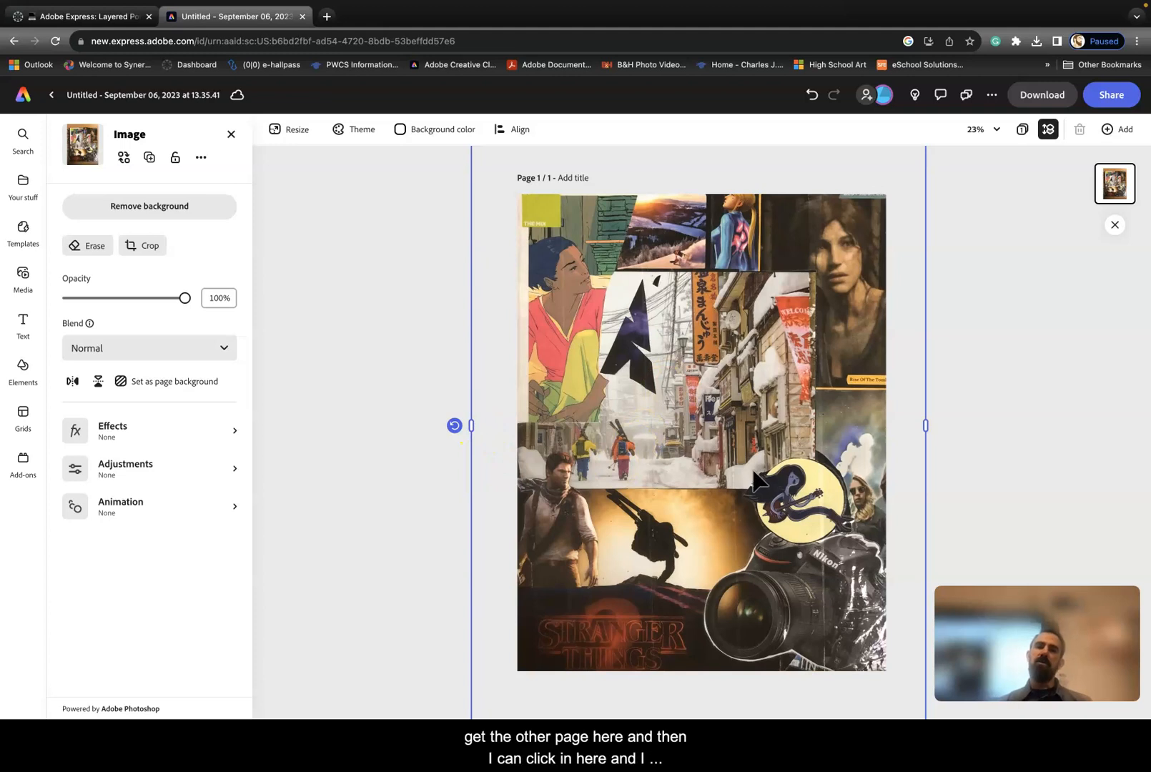
click(490, 349)
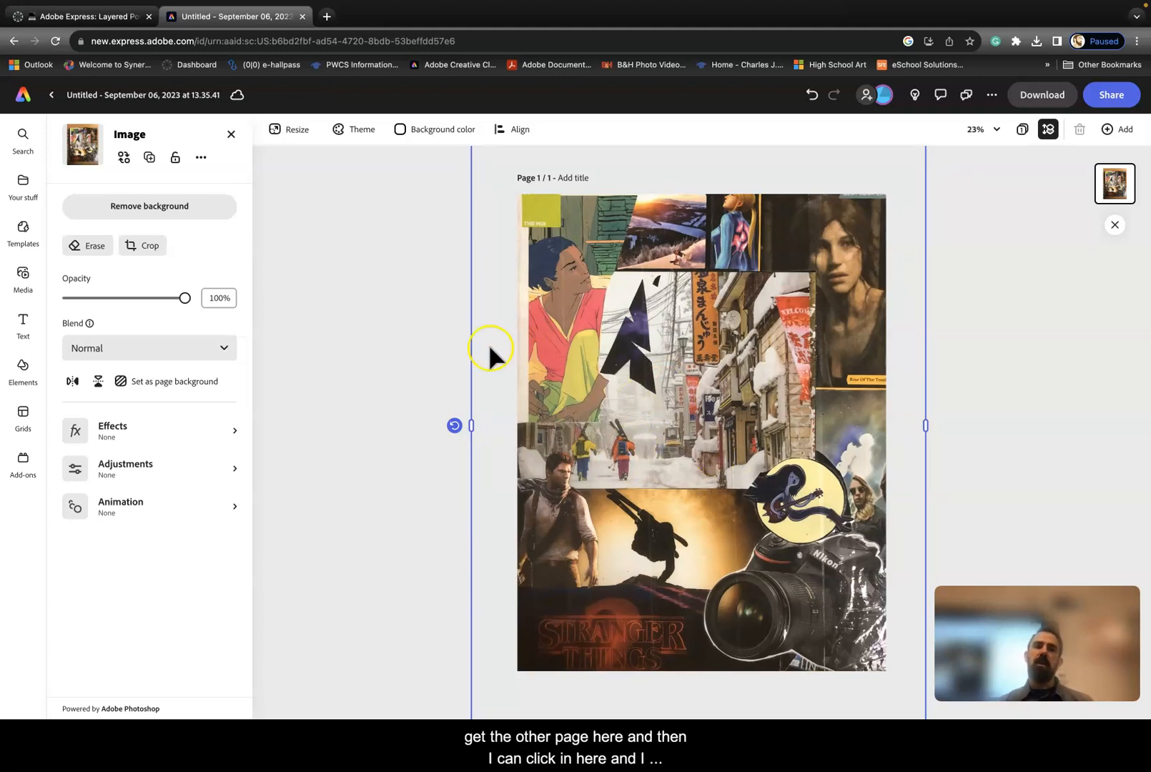
Upload Photoofme.jpeg from the device's recent files as a second image over the sketchbook cover
click(24, 278)
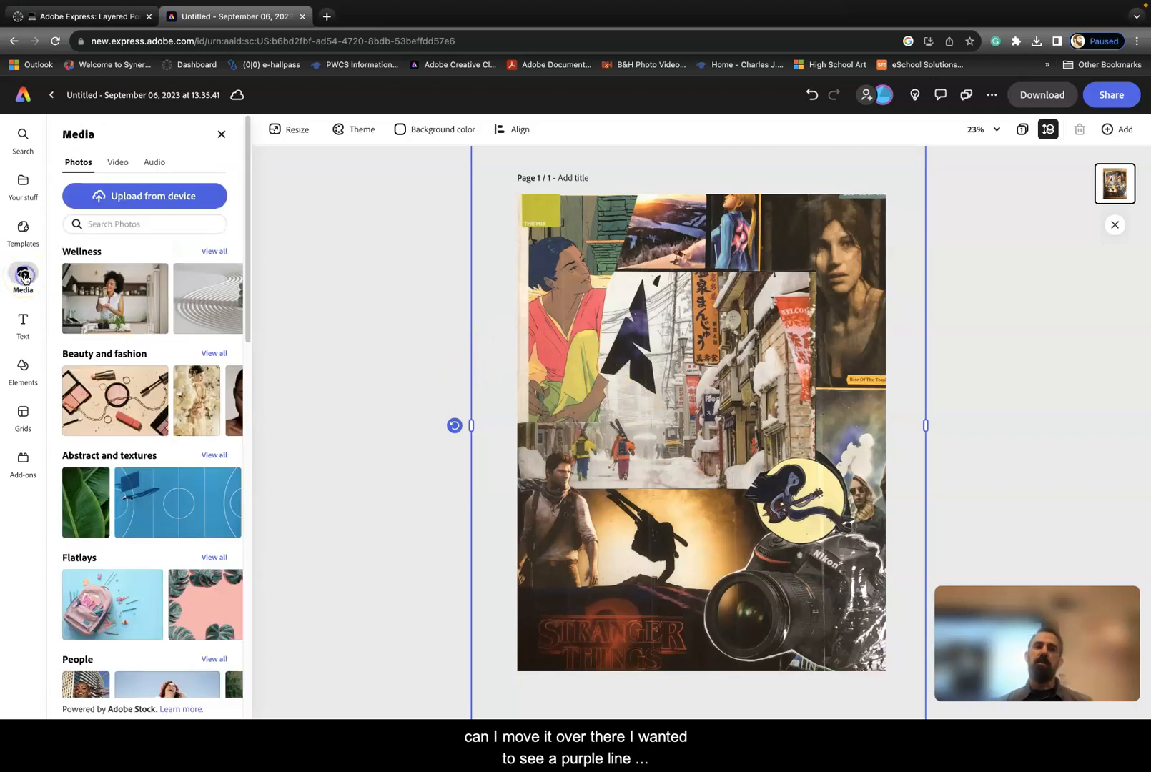
click(137, 203)
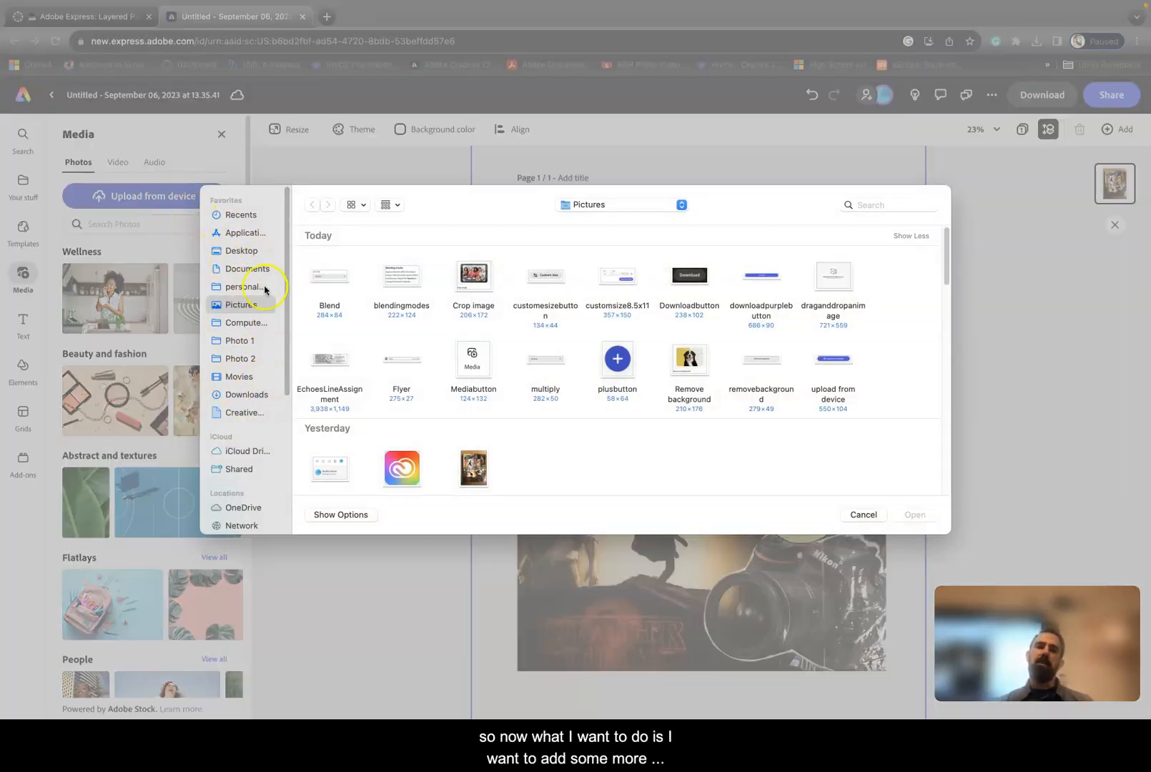
click(241, 214)
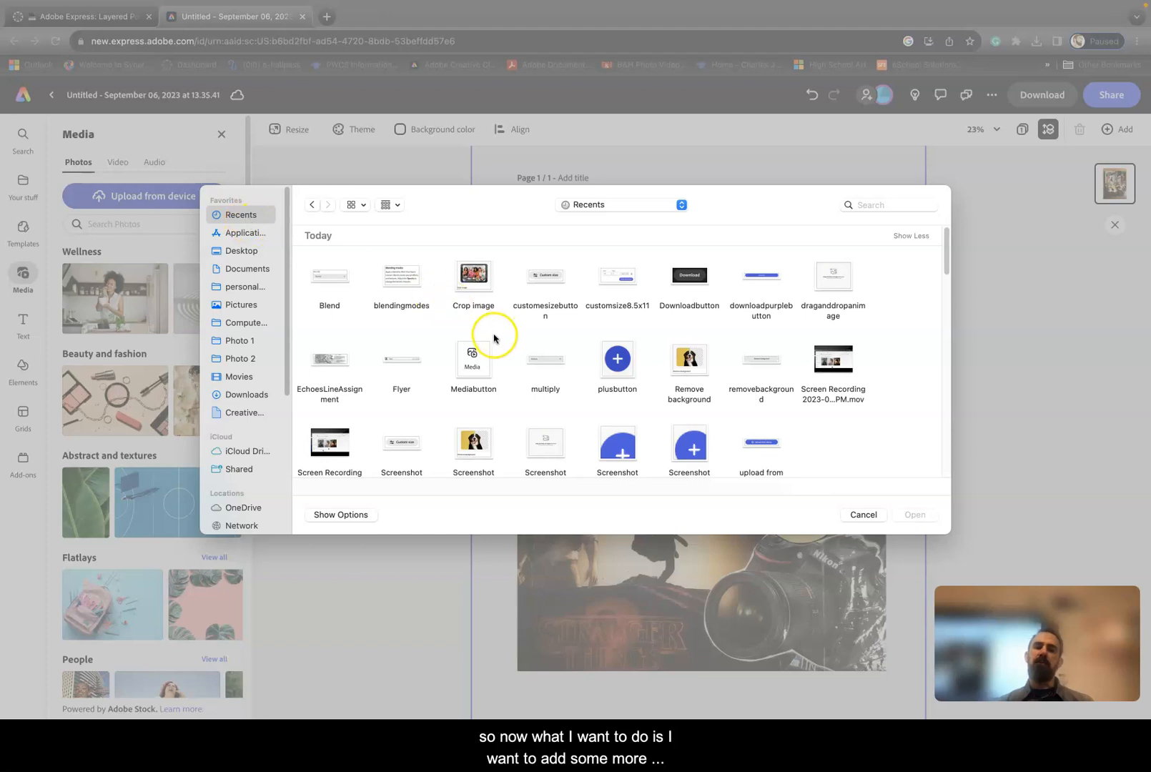
scroll(494, 334, down, 5)
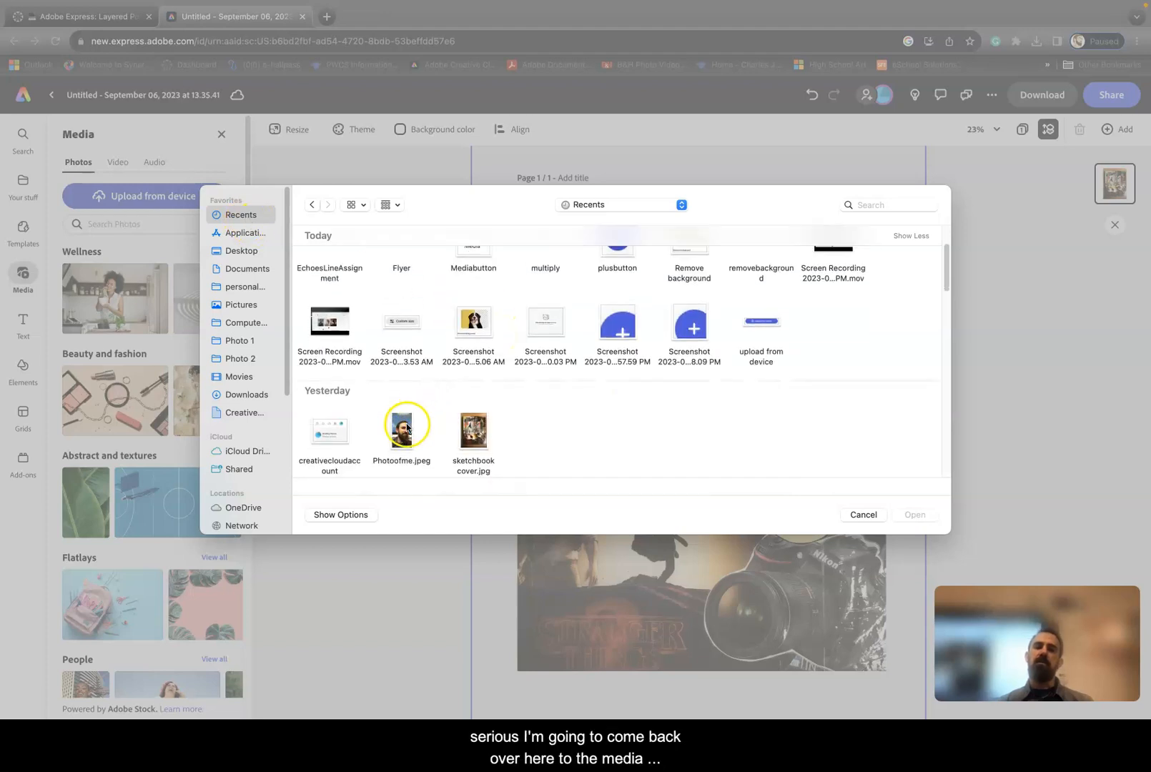
click(402, 427)
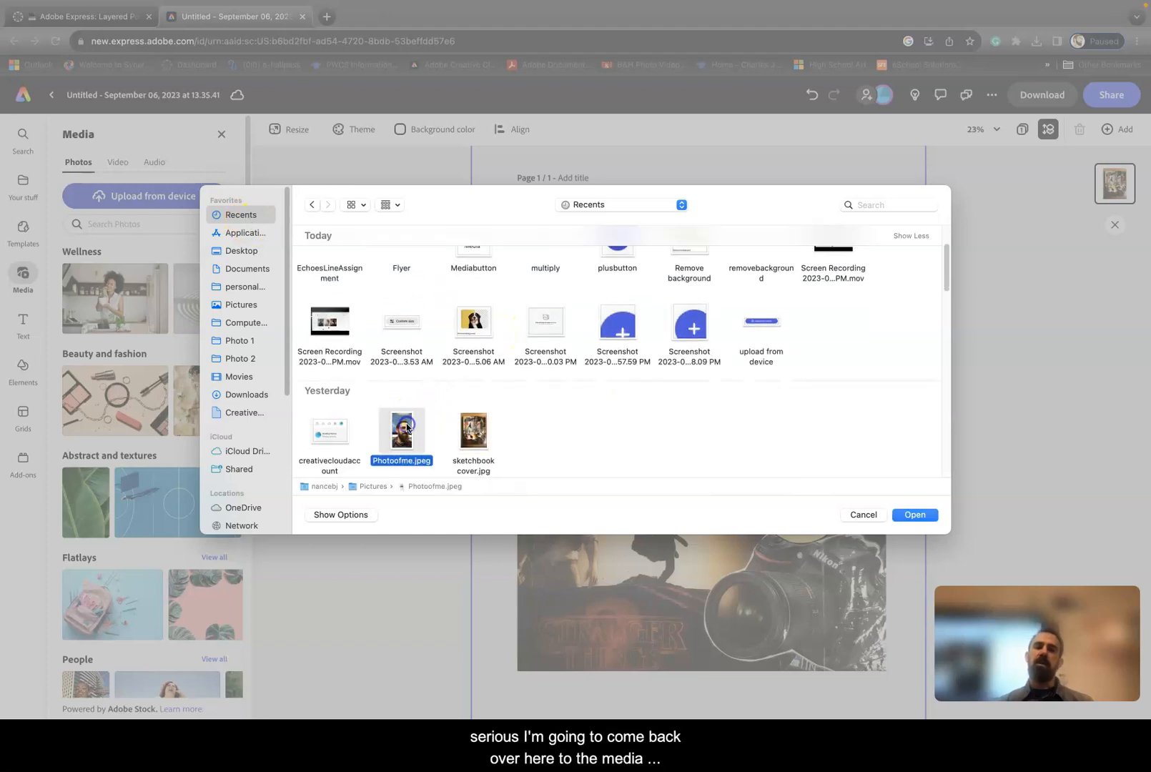
click(916, 515)
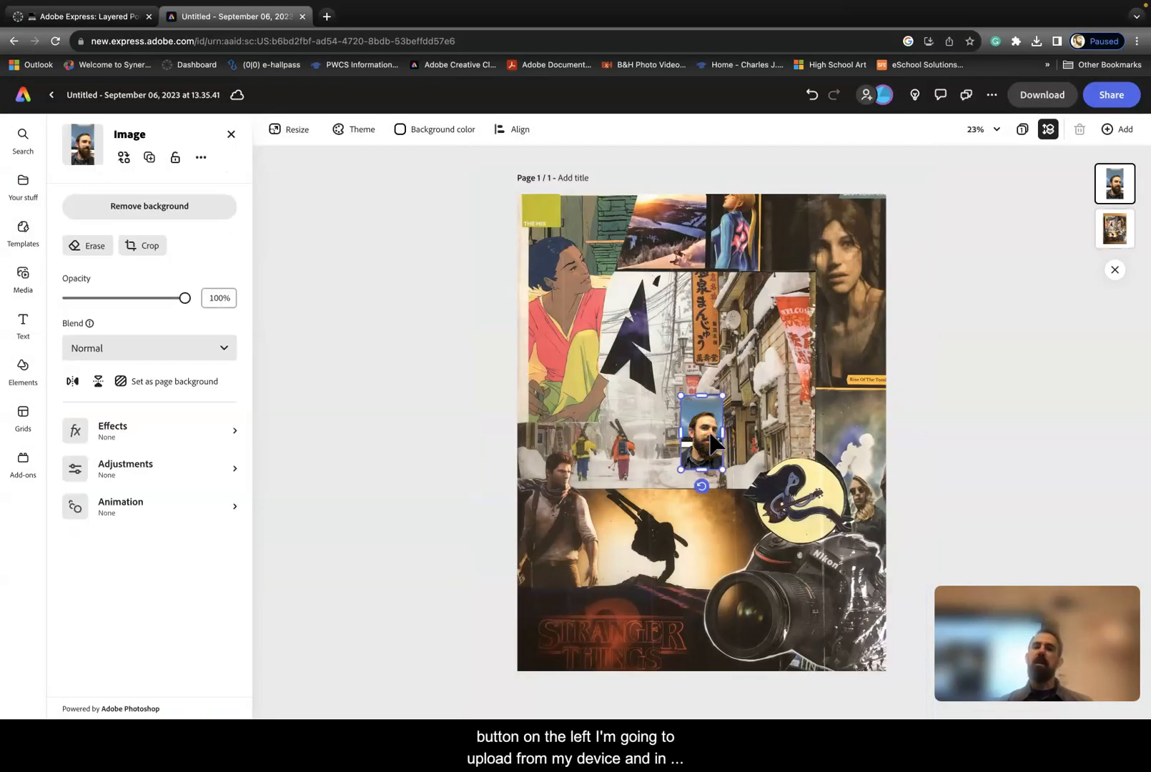
Enlarge the portrait photo to the full page width and shift it slightly upward so the head and beard stay inside the page
drag(725, 393, 863, 166)
drag(681, 469, 549, 659)
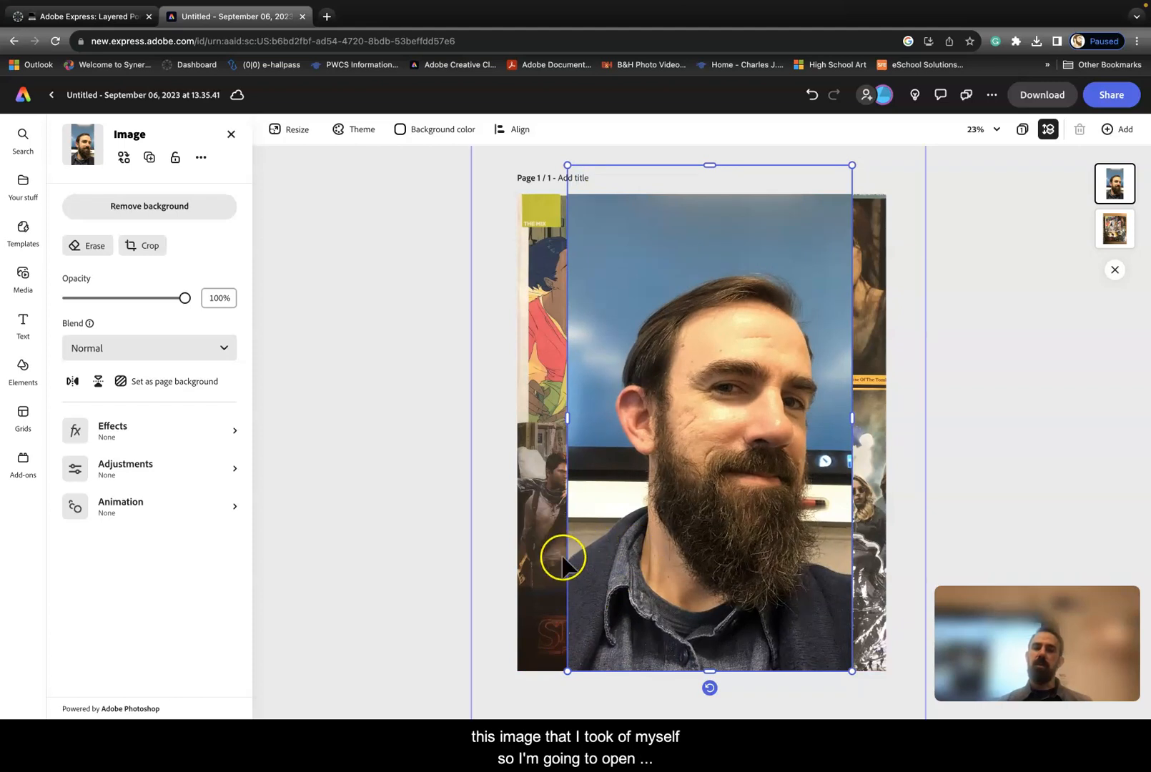
drag(566, 165, 448, 120)
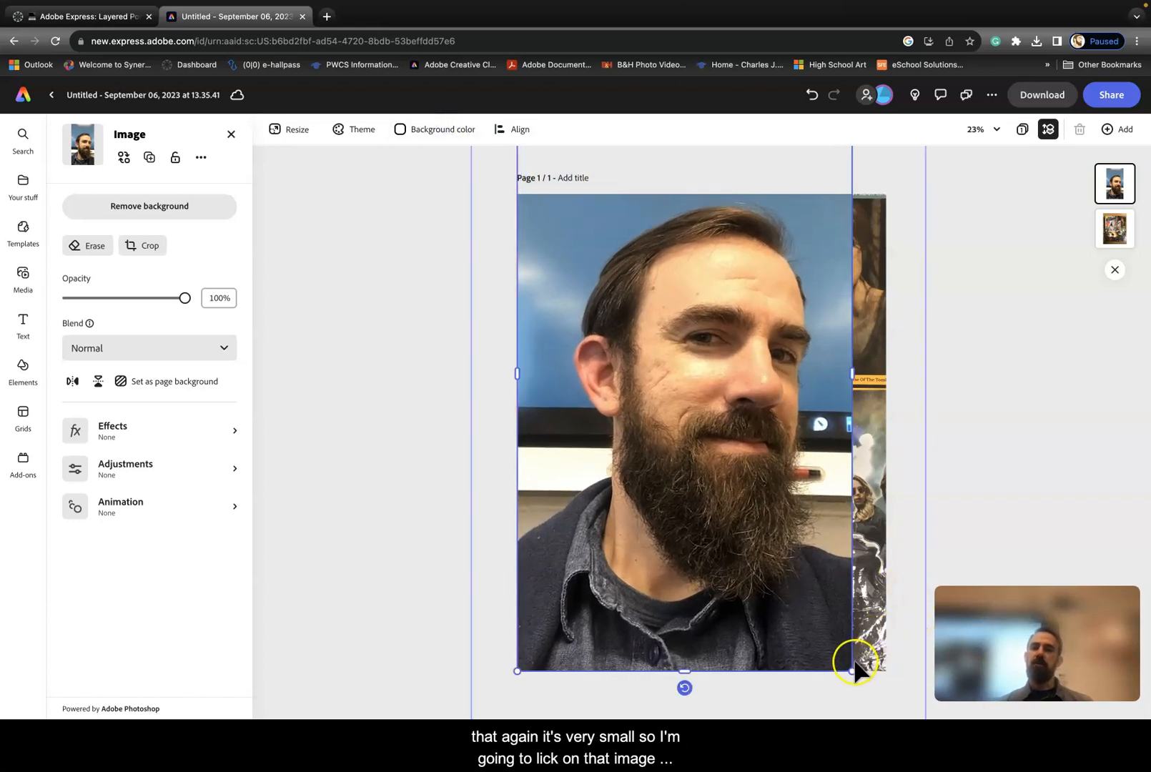
drag(856, 675, 927, 708)
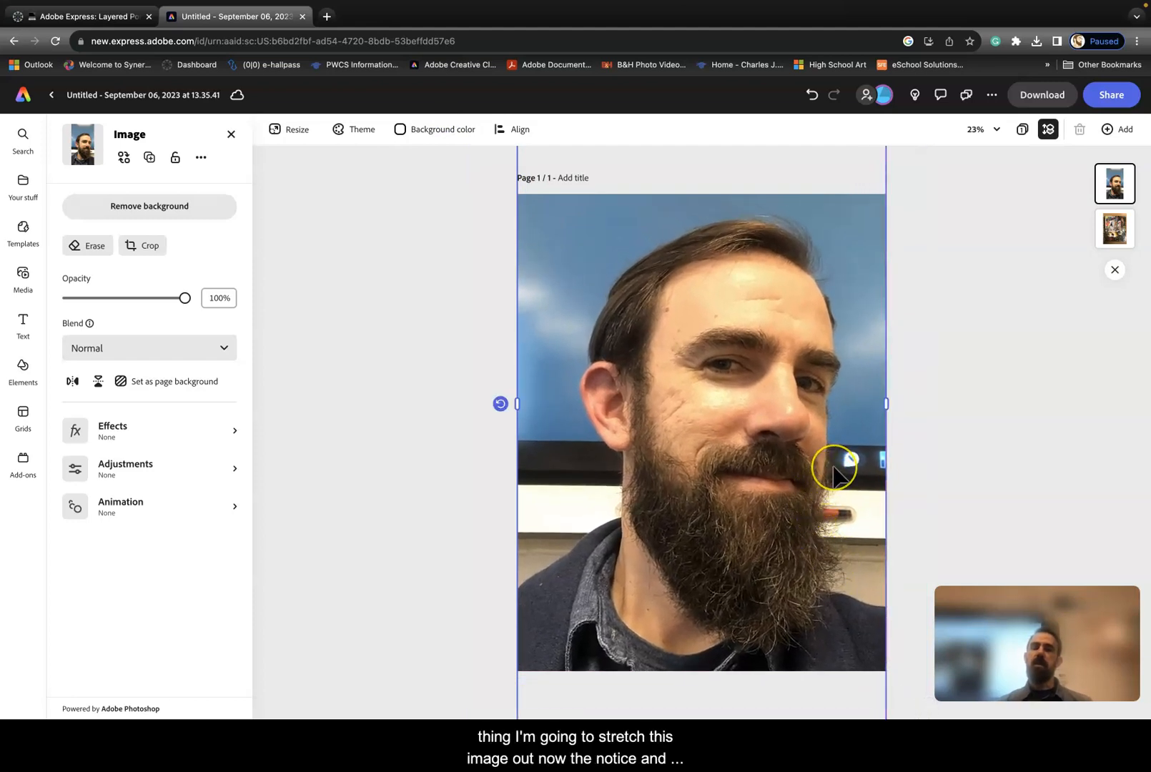
mouse_move(840, 434)
mouse_down()
mouse_move(839, 374)
mouse_move(853, 526)
mouse_move(841, 528)
mouse_move(838, 423)
mouse_up()
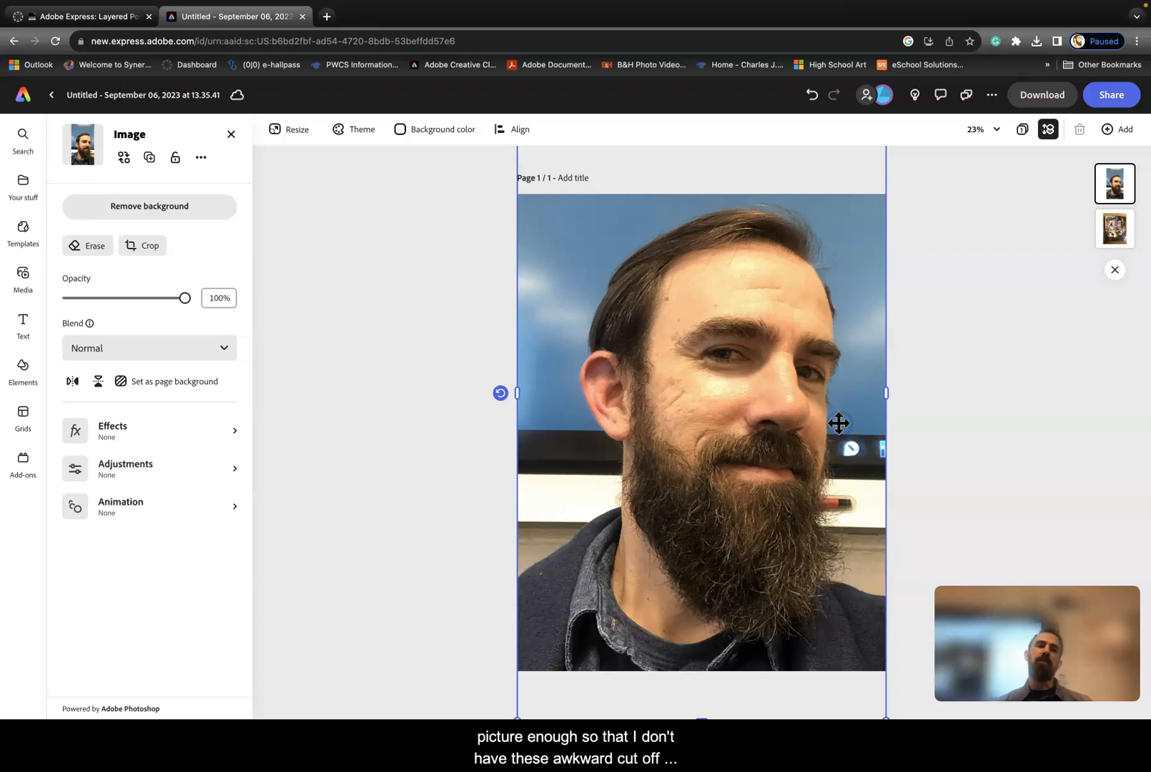
Remove the background from the portrait photo
click(175, 209)
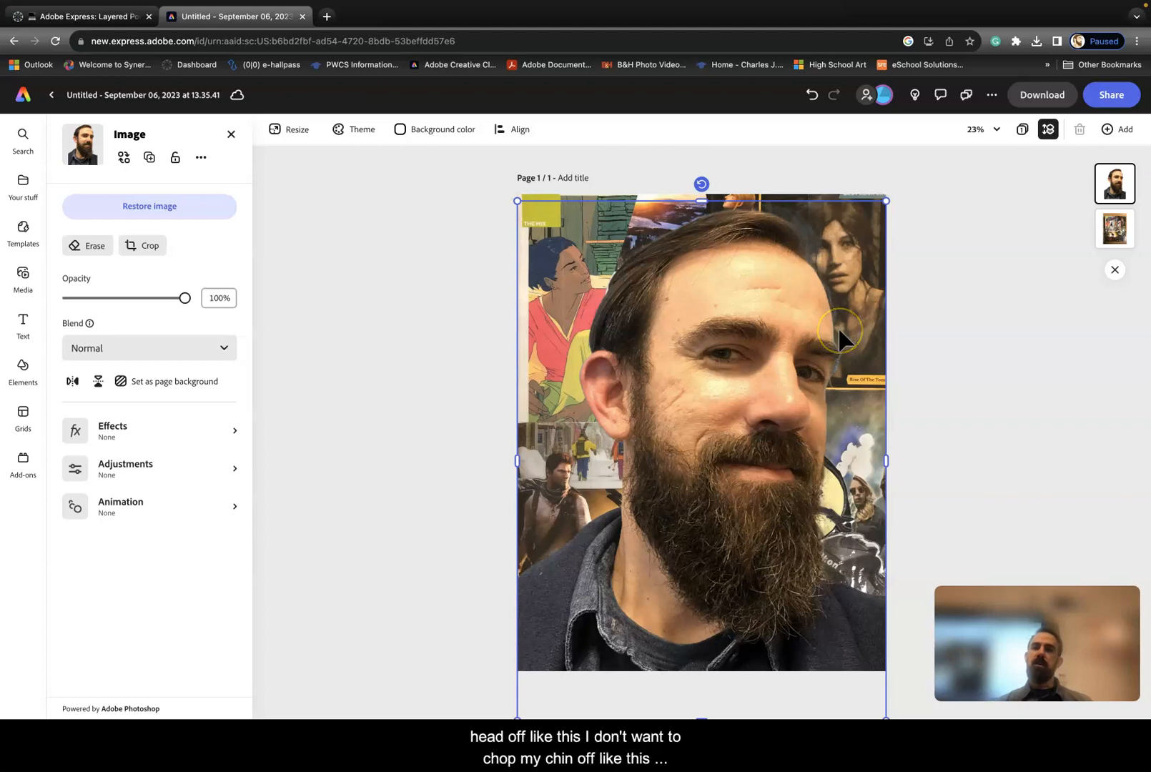
click(790, 328)
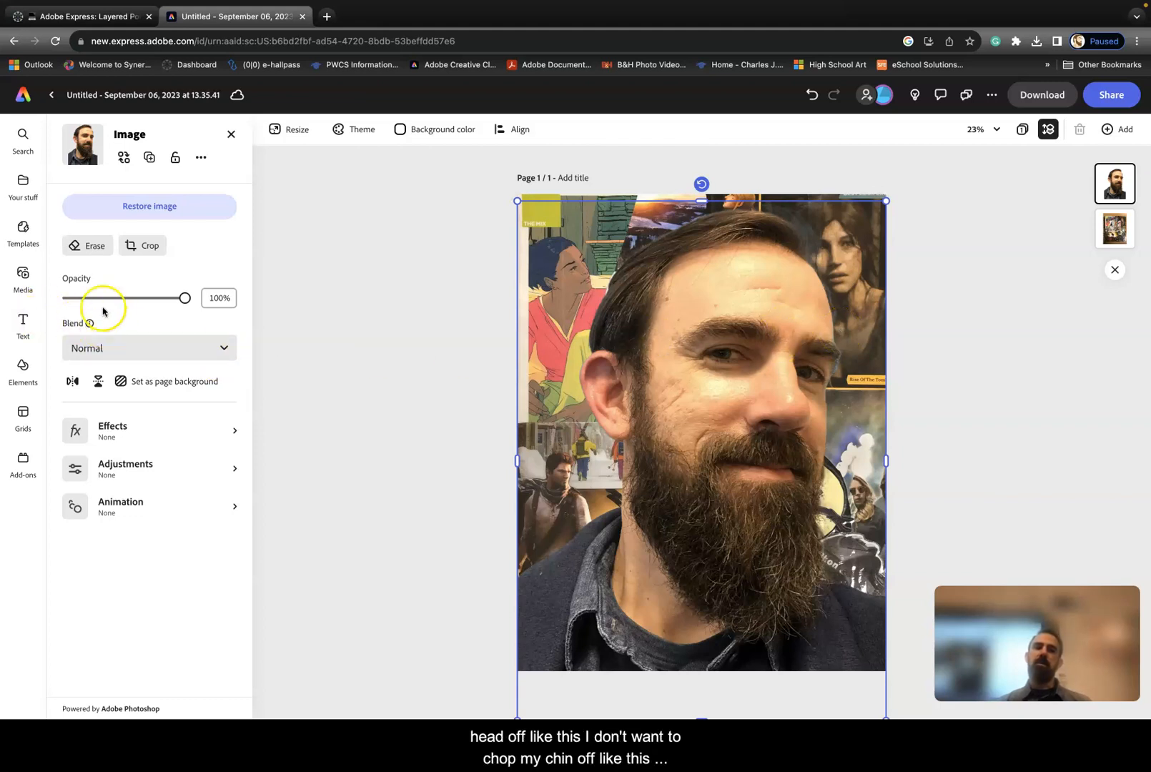
mouse_move(185, 302)
mouse_down()
mouse_move(149, 301)
mouse_move(197, 307)
mouse_up()
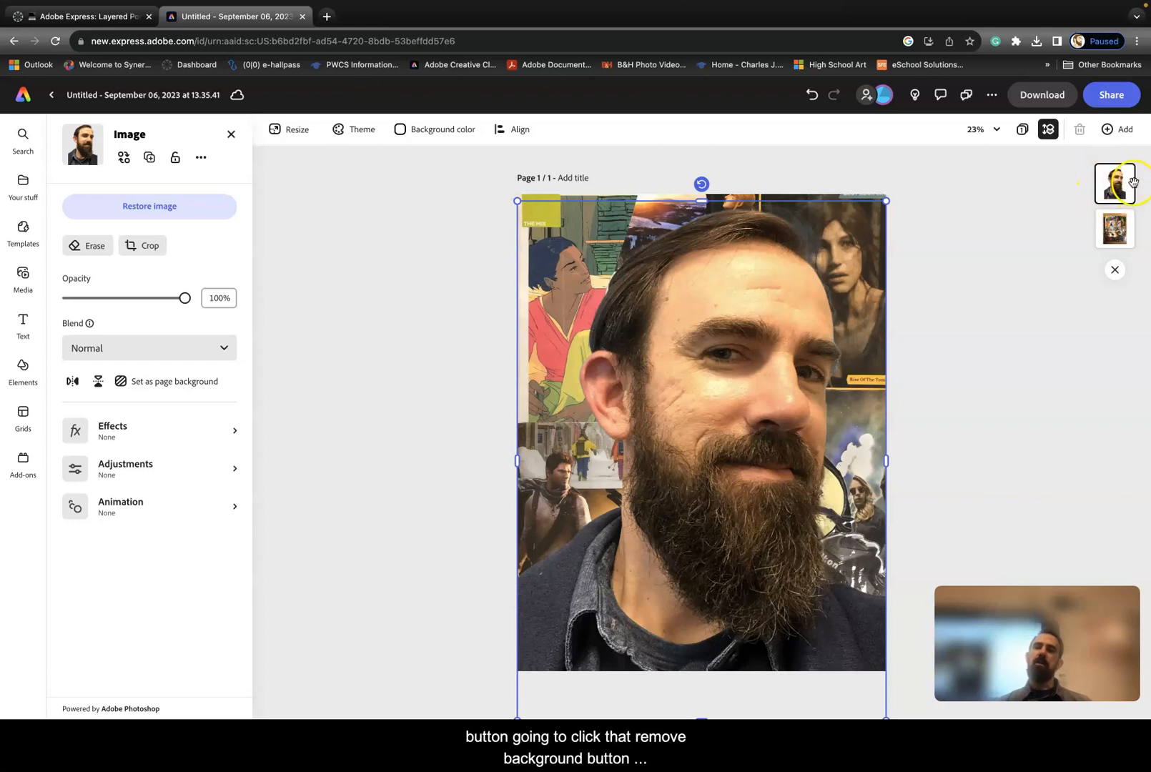
Select the portrait layer above the sketchbook cover and set its blend mode to Multiply
click(1125, 226)
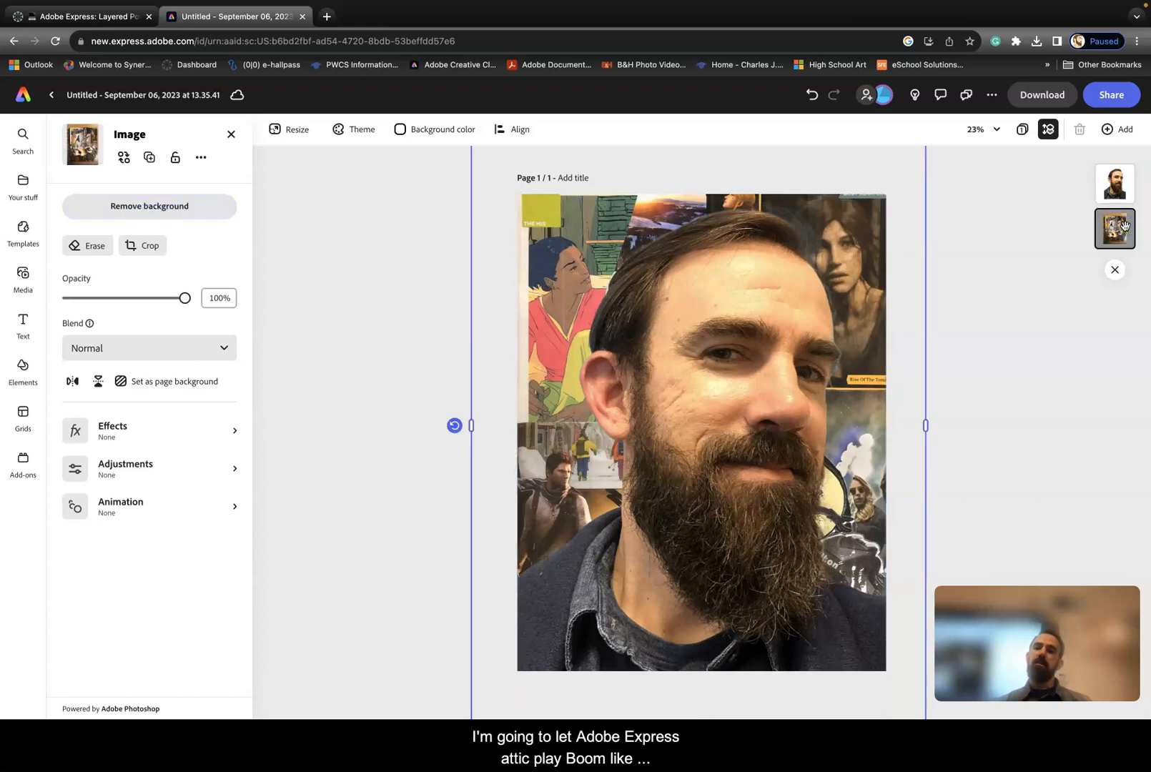
click(1121, 185)
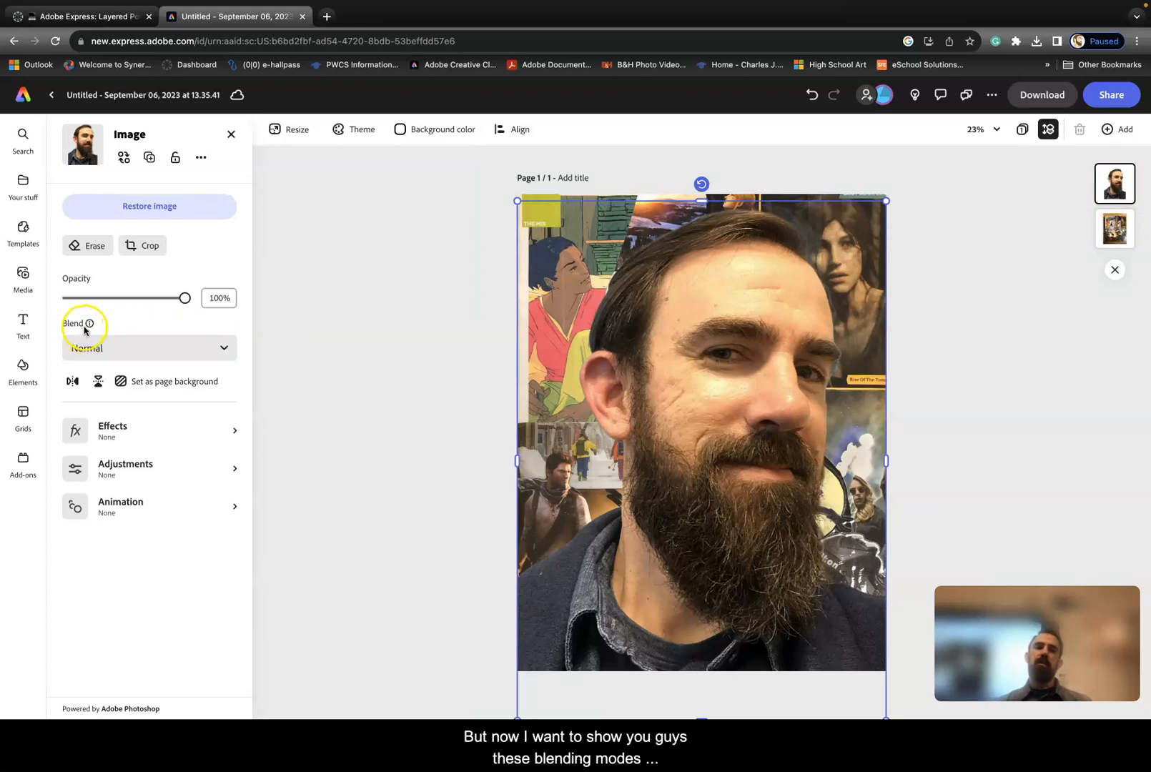
click(166, 355)
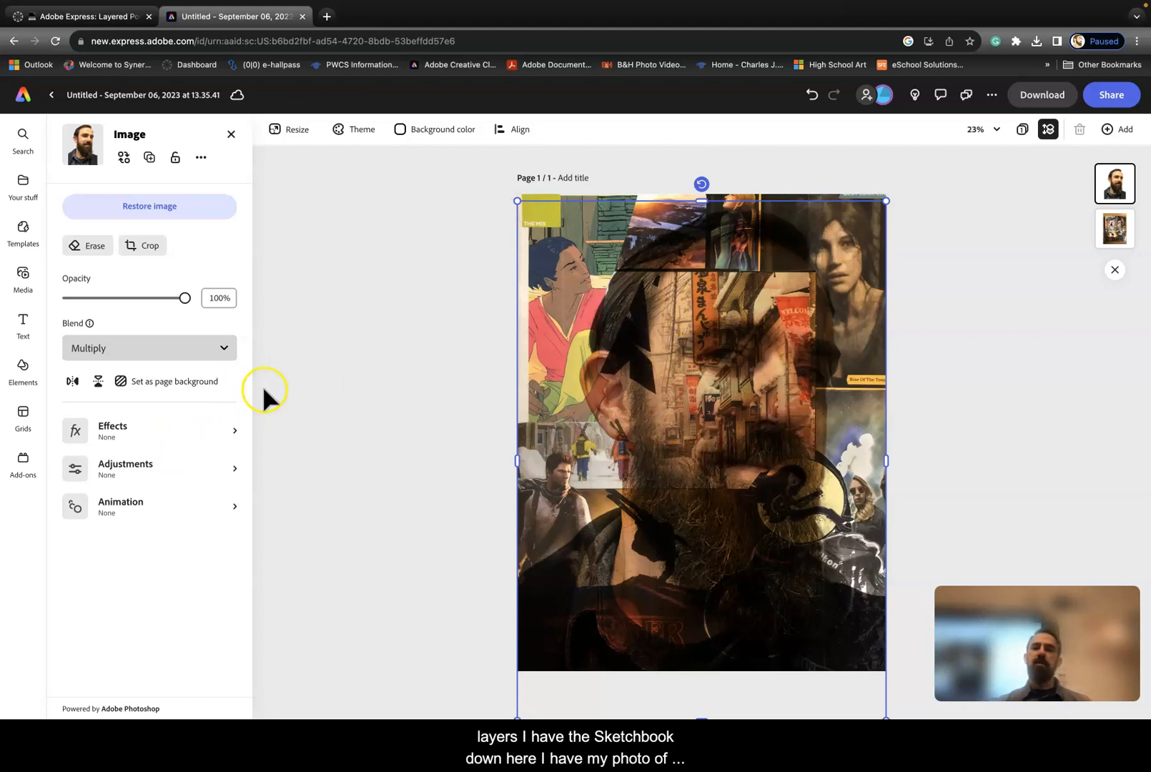
Try the Screen blend mode on the portrait layer and return it to Multiply at 100% opacity
click(223, 349)
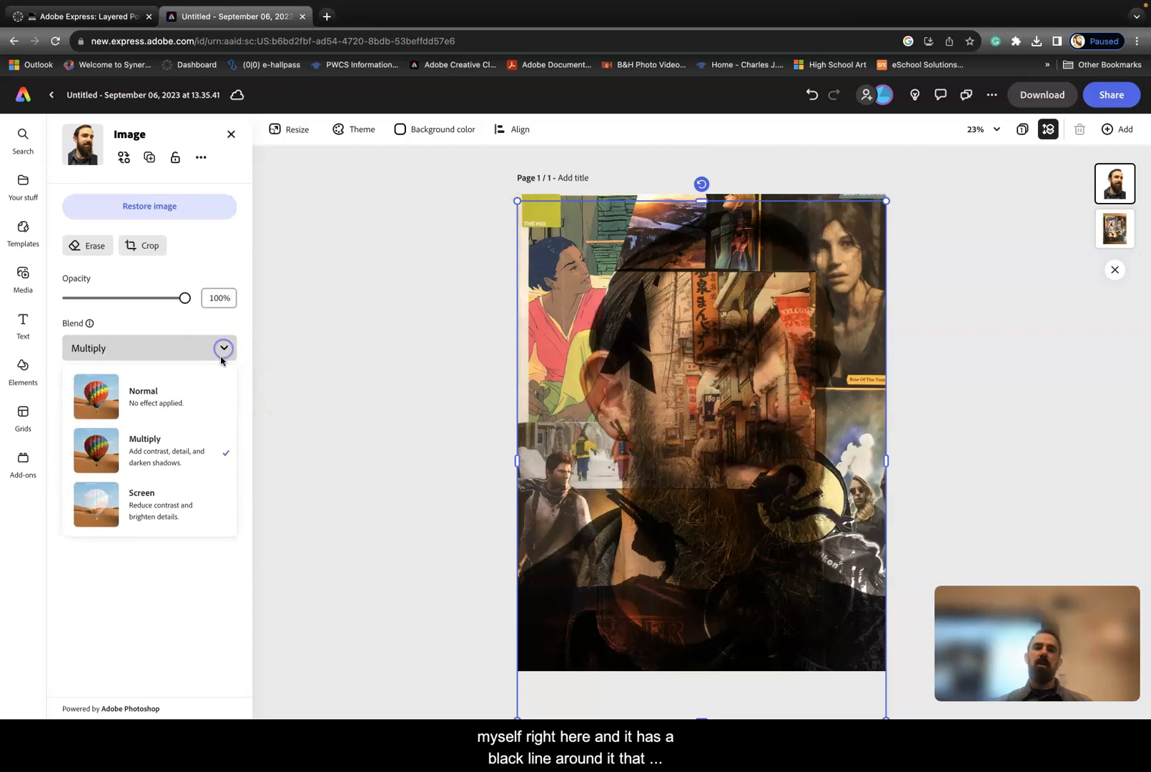
click(181, 507)
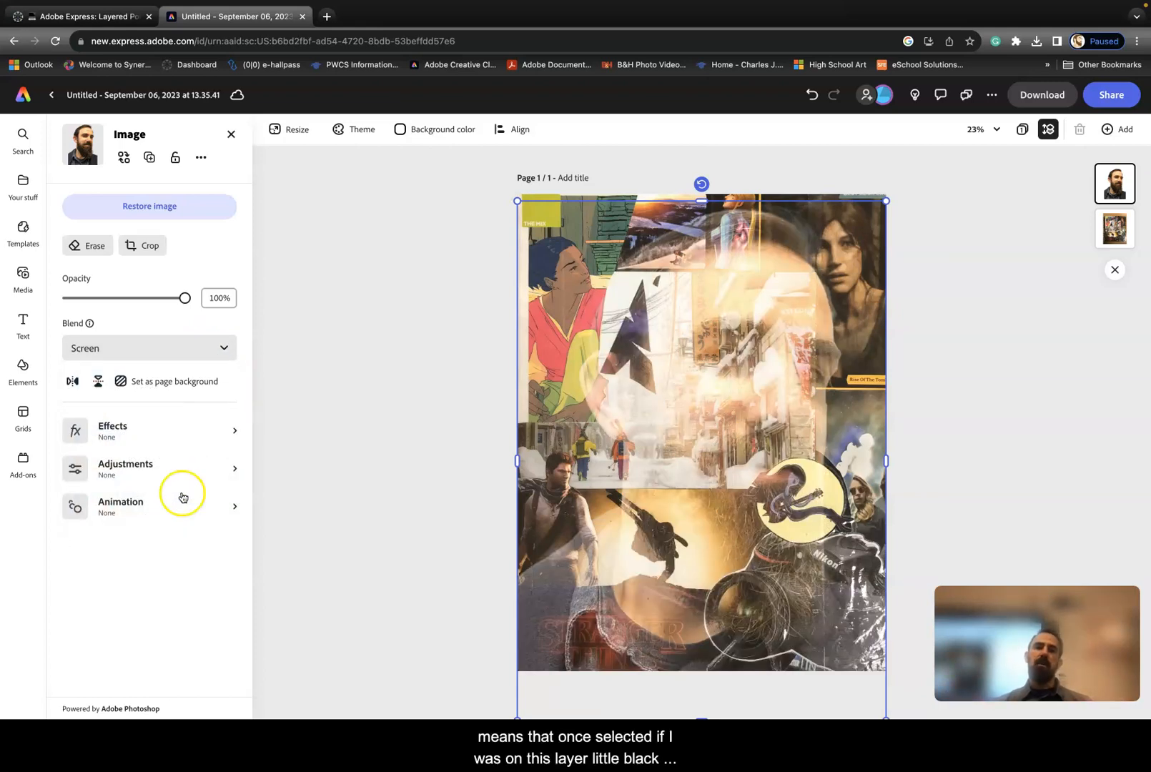
click(224, 349)
click(177, 454)
mouse_move(185, 298)
mouse_down()
mouse_move(143, 302)
mouse_move(192, 309)
mouse_up()
Adjust the portrait's light settings to contrast -41, brightness 30, highlights 28 and shadows 35
click(173, 465)
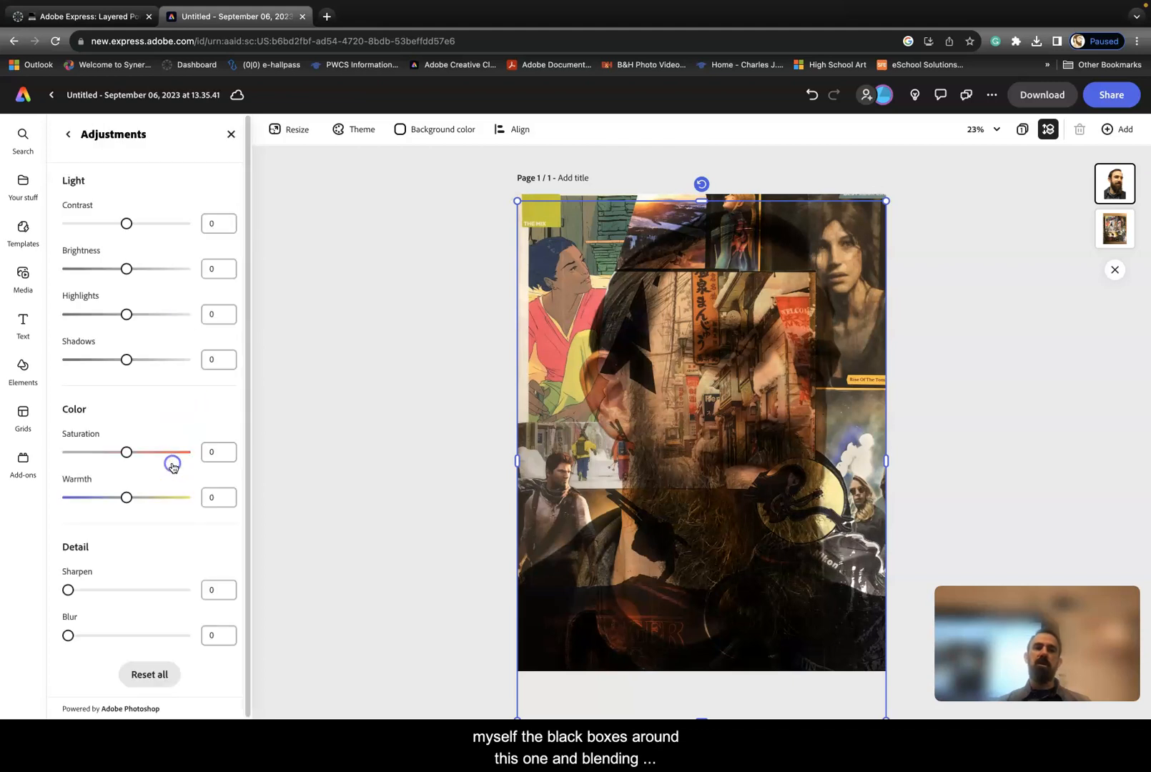
click(128, 279)
drag(127, 223, 158, 269)
drag(127, 314, 143, 315)
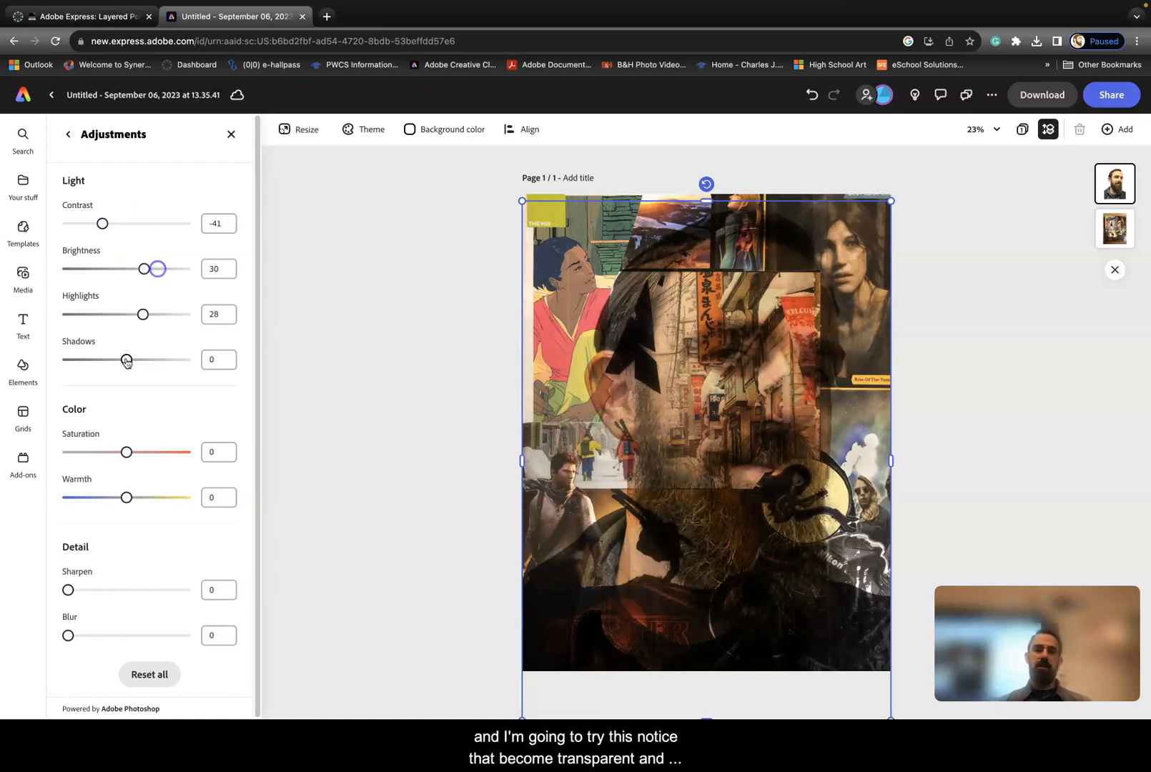
drag(127, 360, 147, 359)
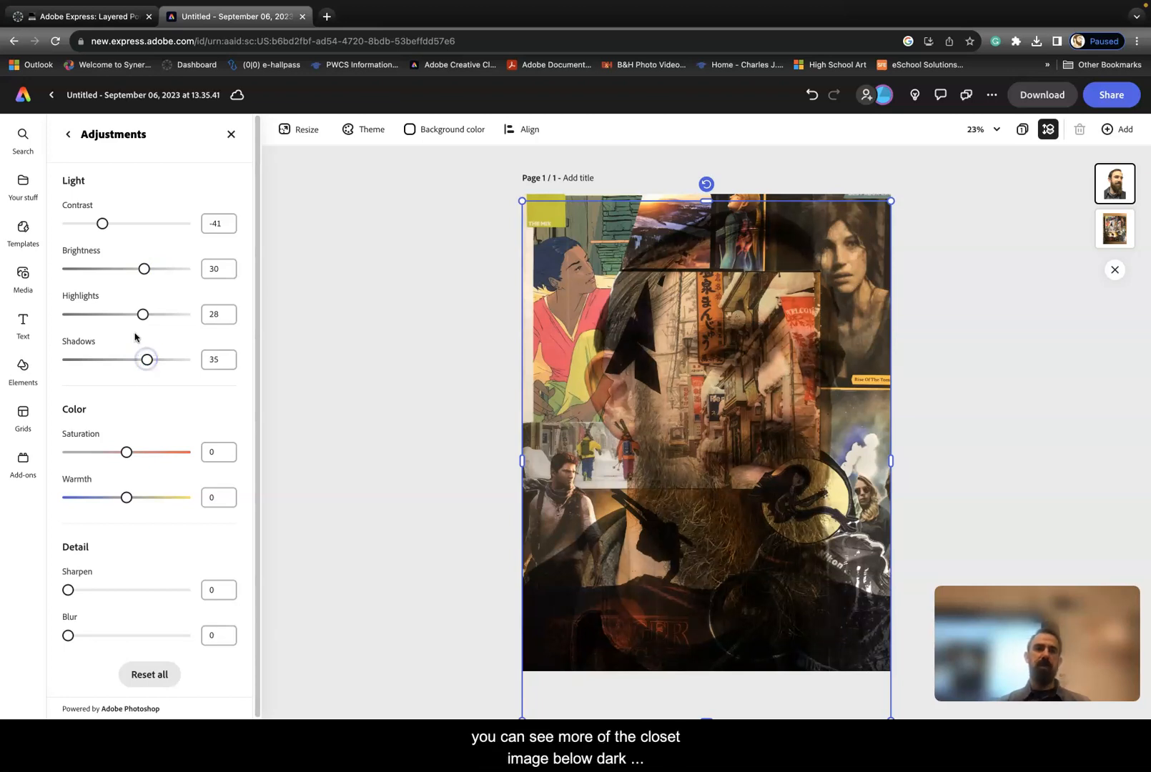
click(71, 136)
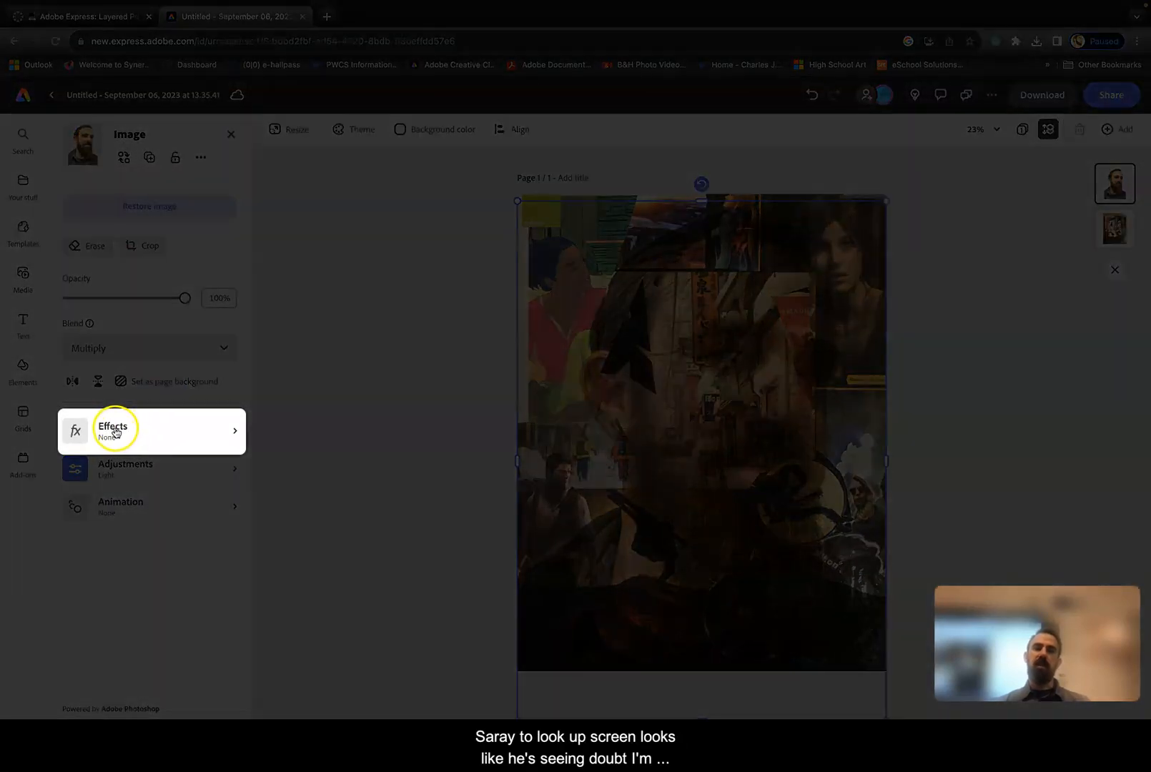
Try the basic Grayscale, Darken, Tint and Colorize effects on the portrait
click(115, 432)
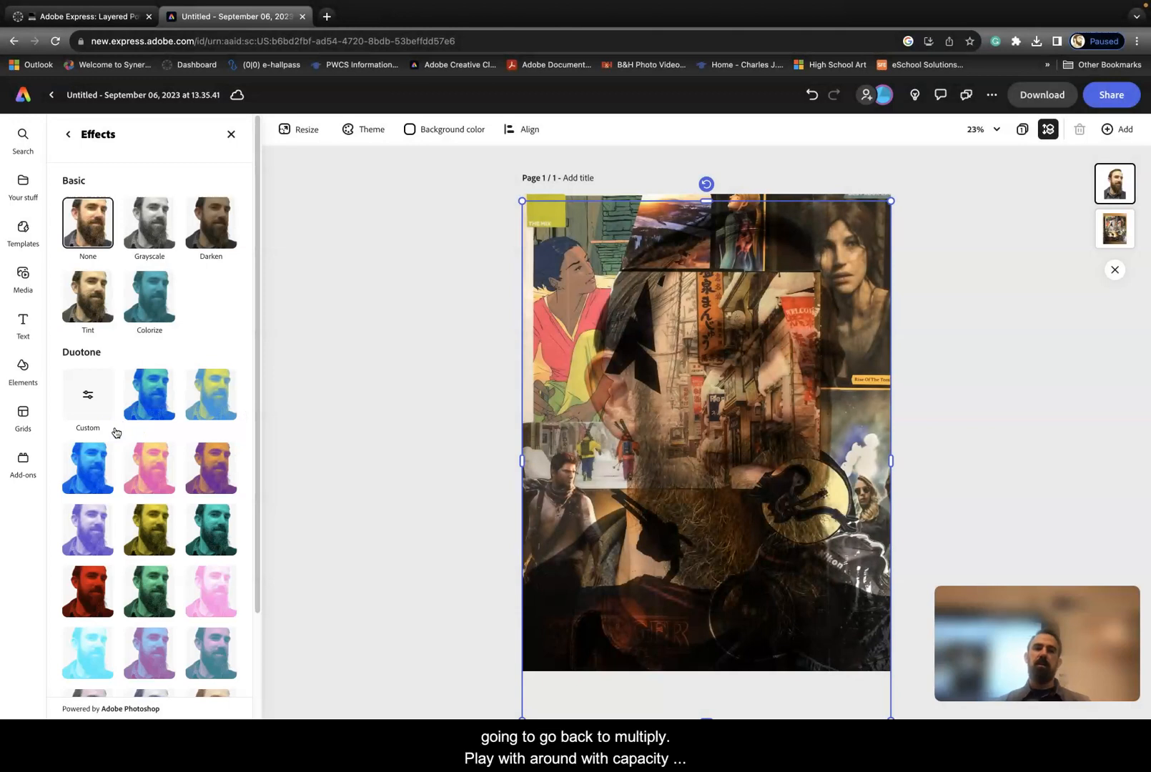
click(161, 230)
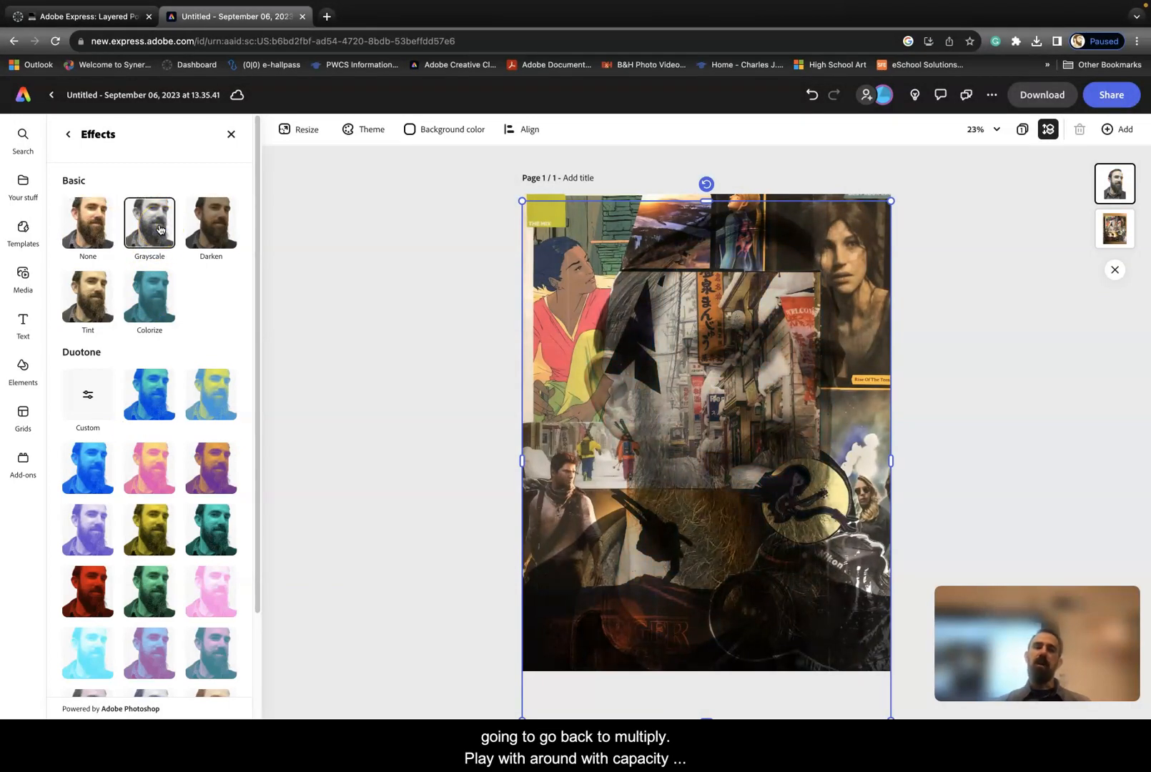
click(204, 225)
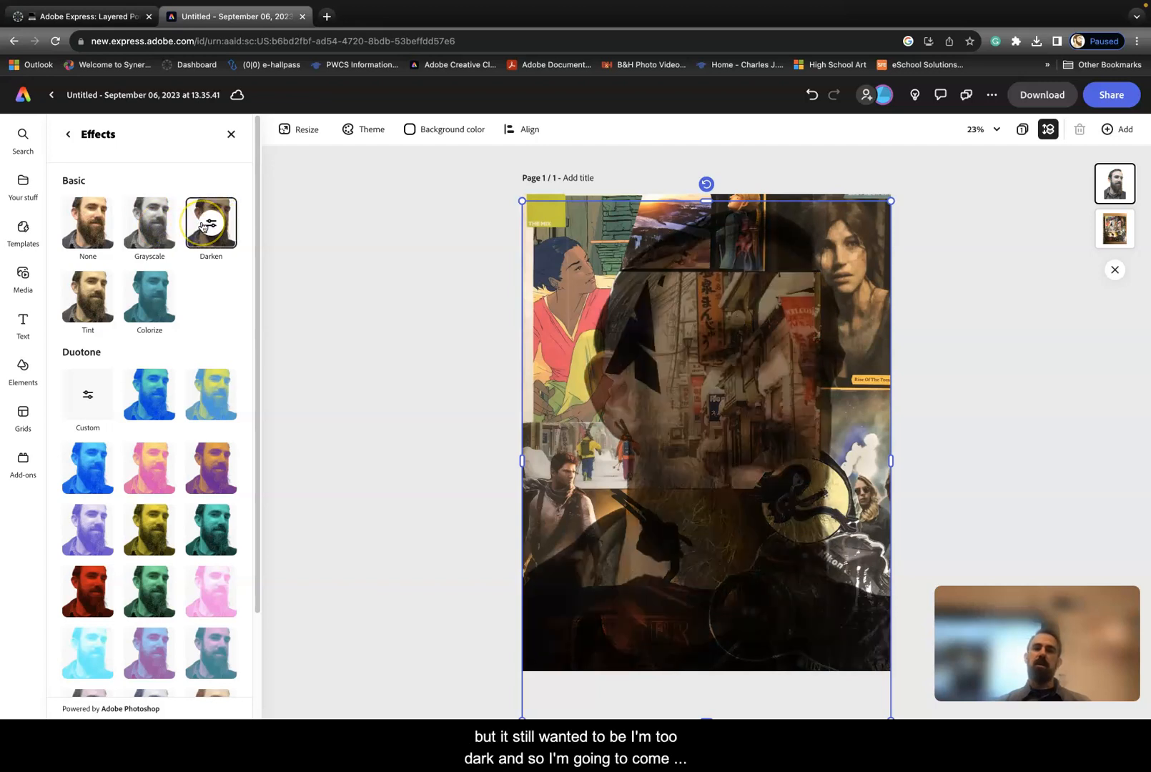
click(72, 290)
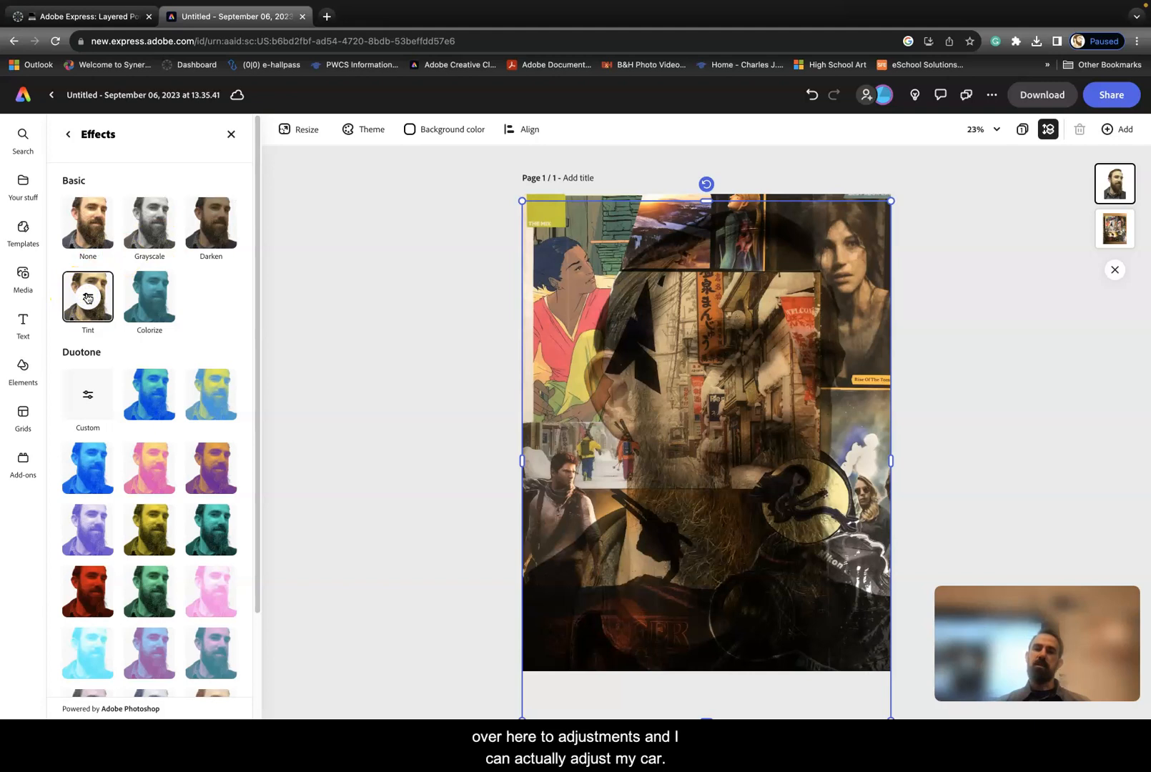
click(145, 297)
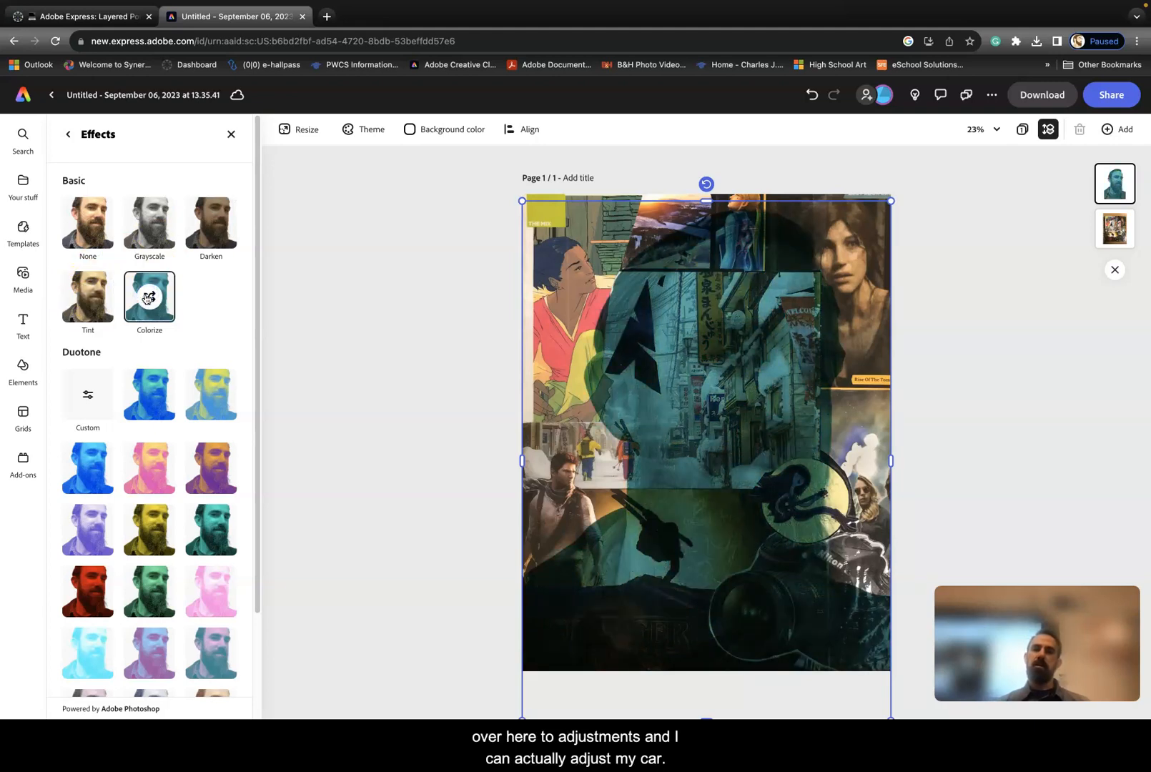
click(148, 299)
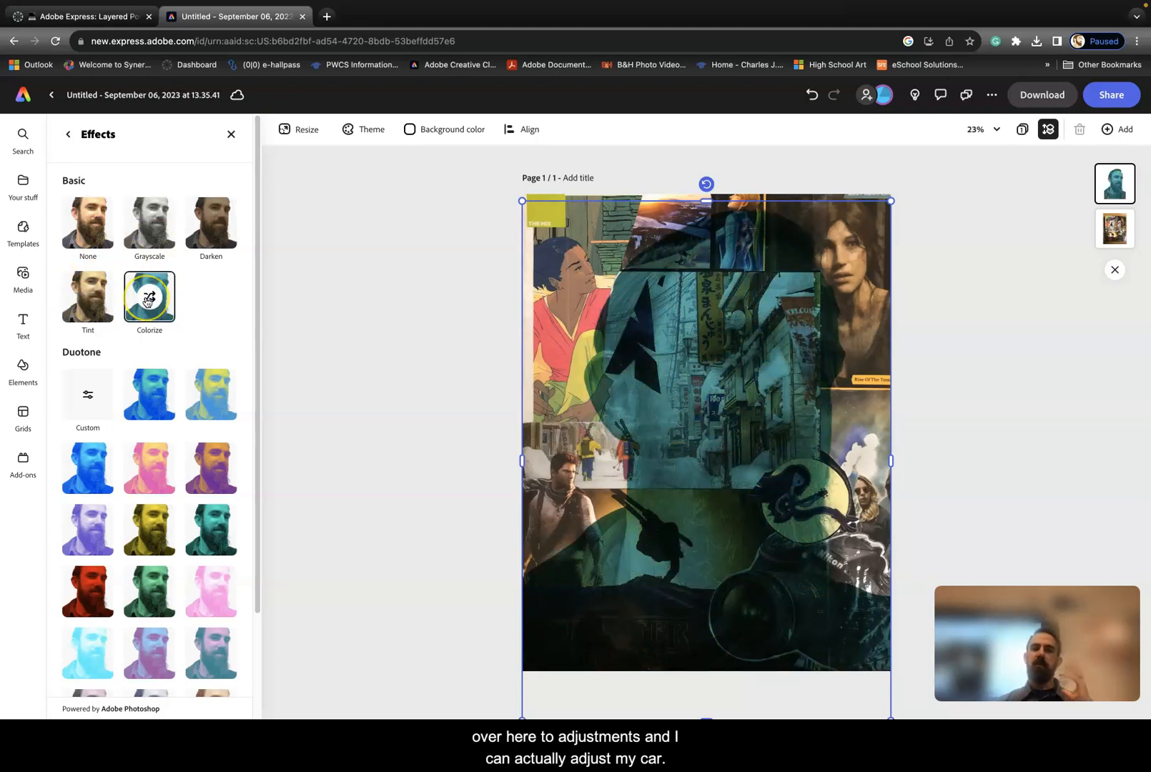
Try several Duotone presets on the portrait, including blue, blue-yellow, cyan and gray, and reset its effect to None
click(158, 386)
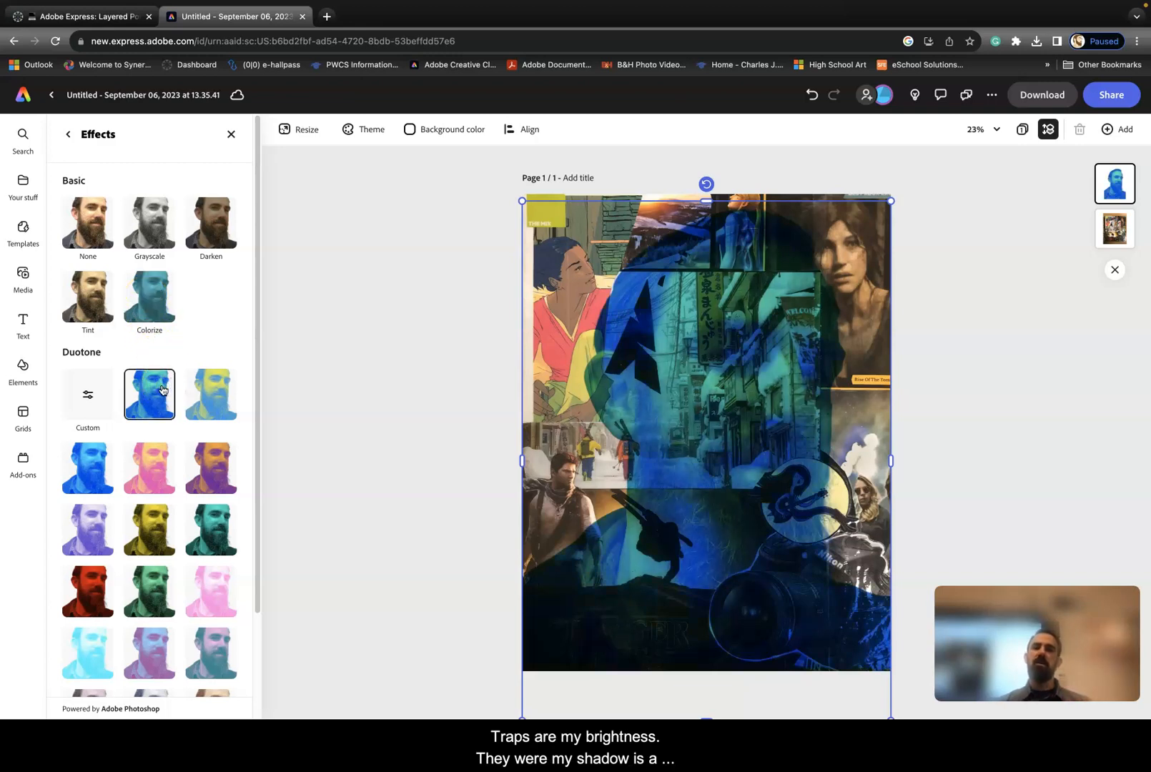
click(217, 397)
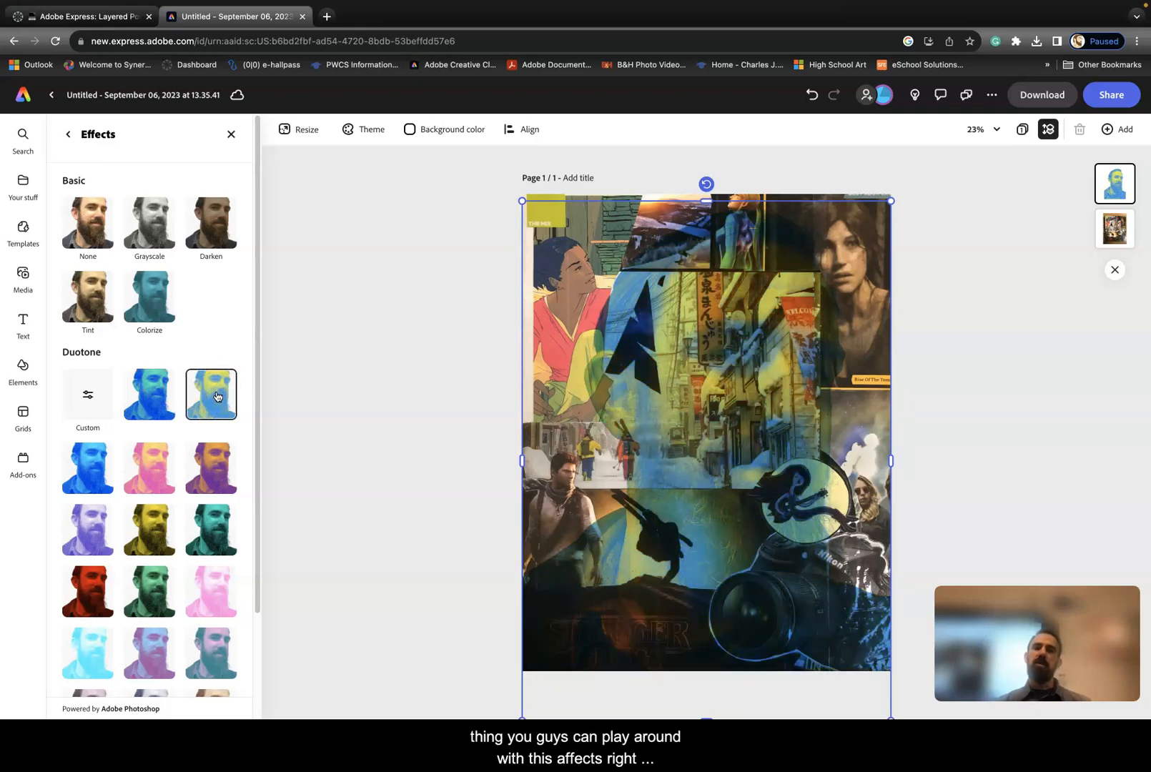
click(94, 459)
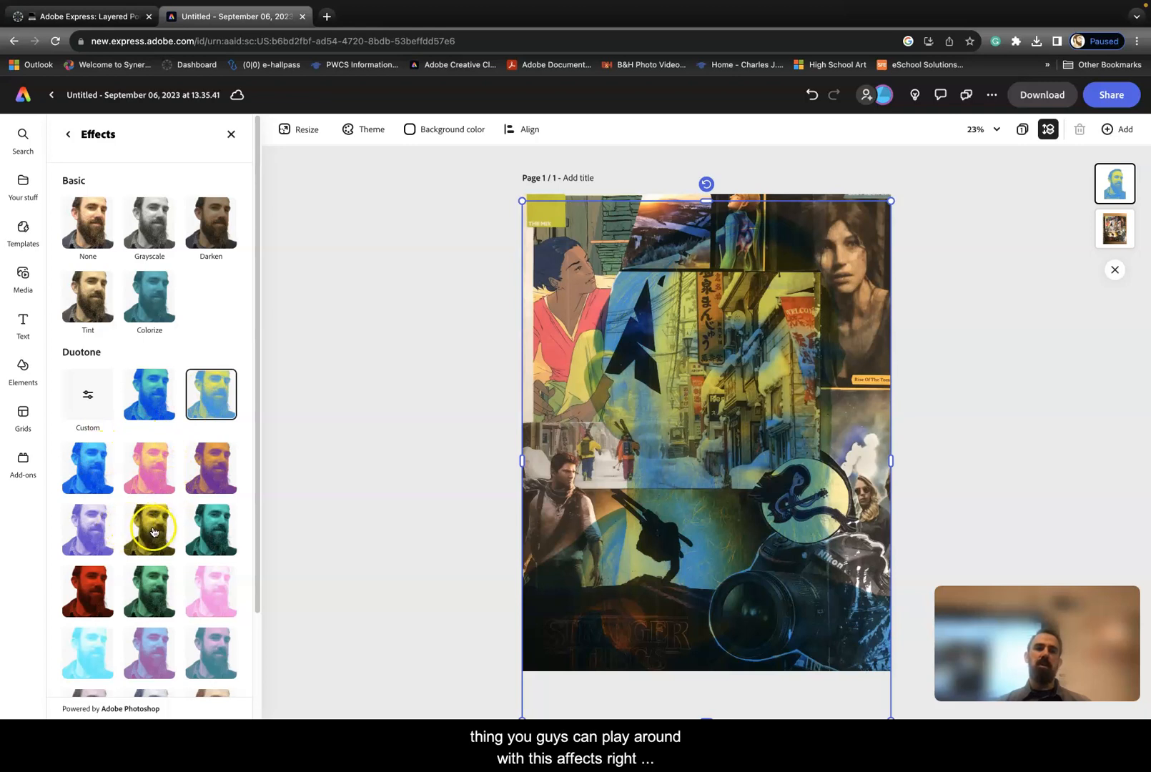
scroll(147, 536, down, 3)
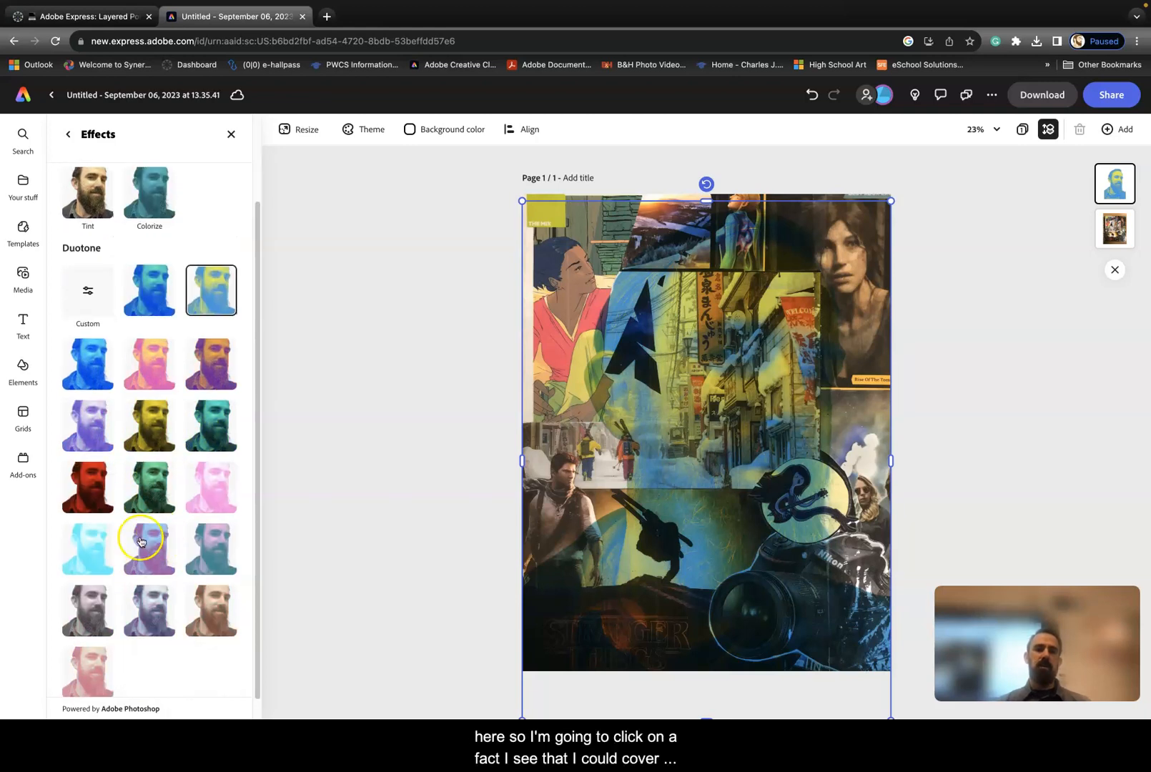
click(94, 541)
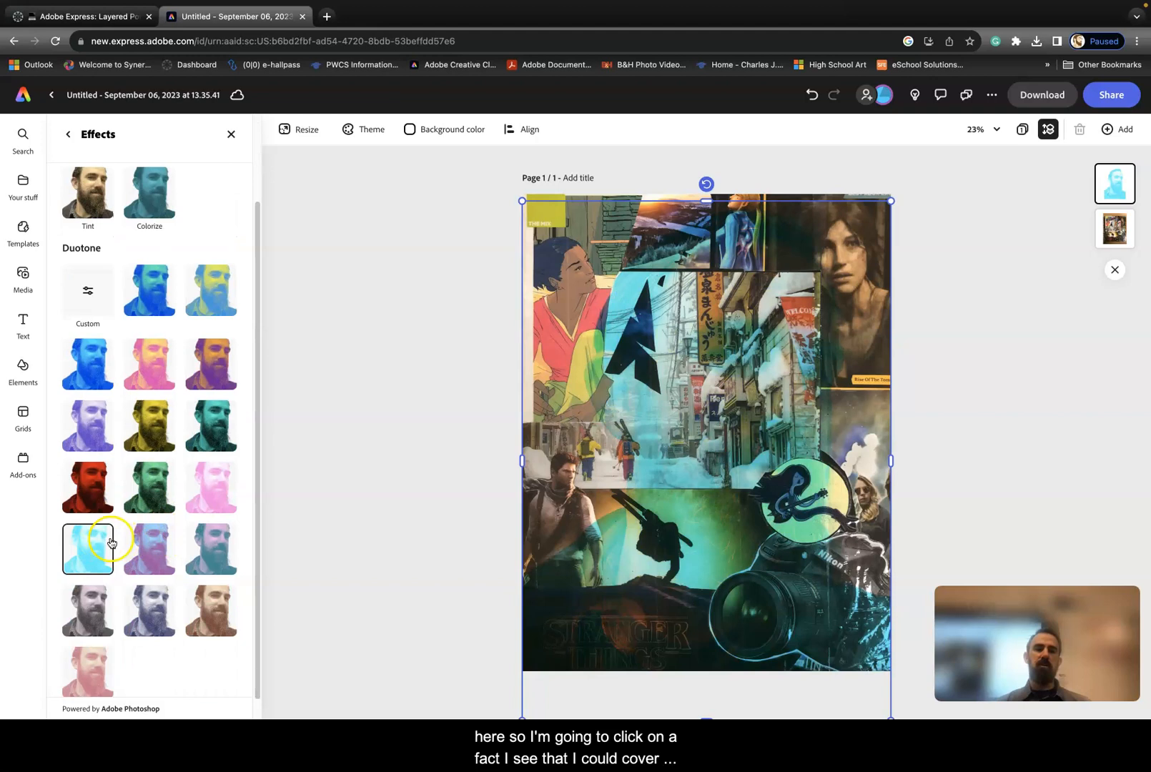
scroll(109, 545, down, 1)
click(92, 580)
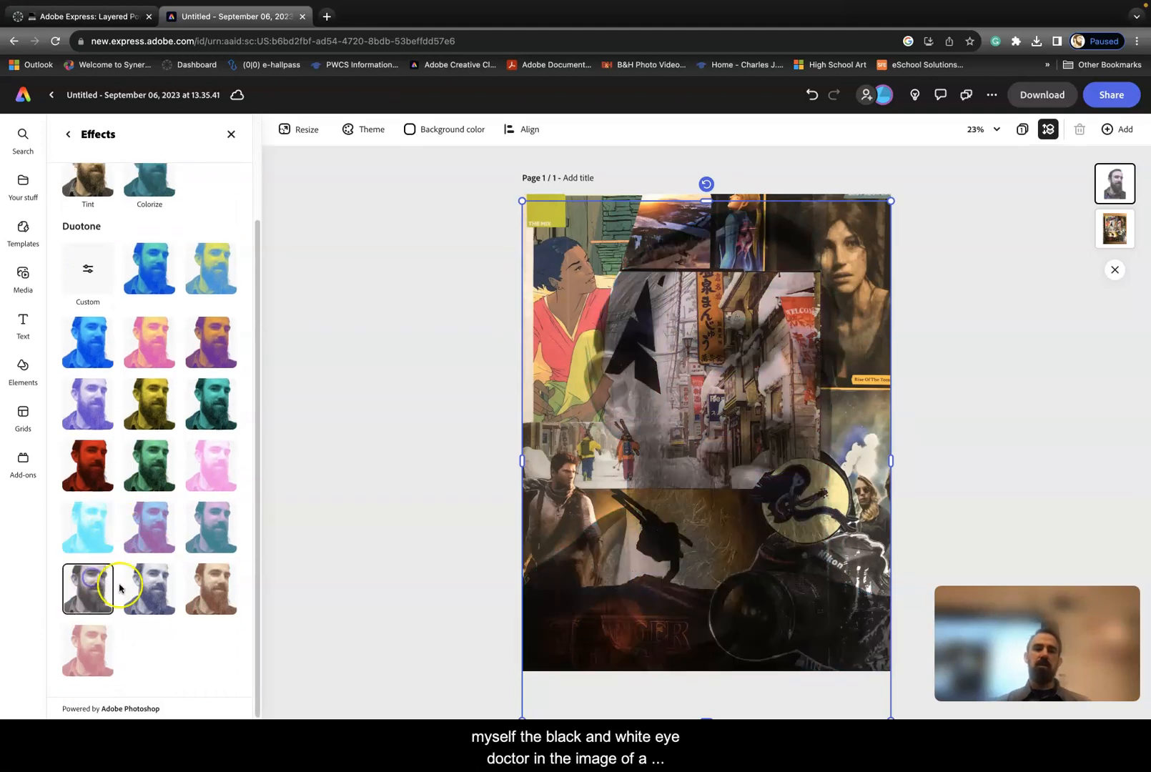
click(146, 588)
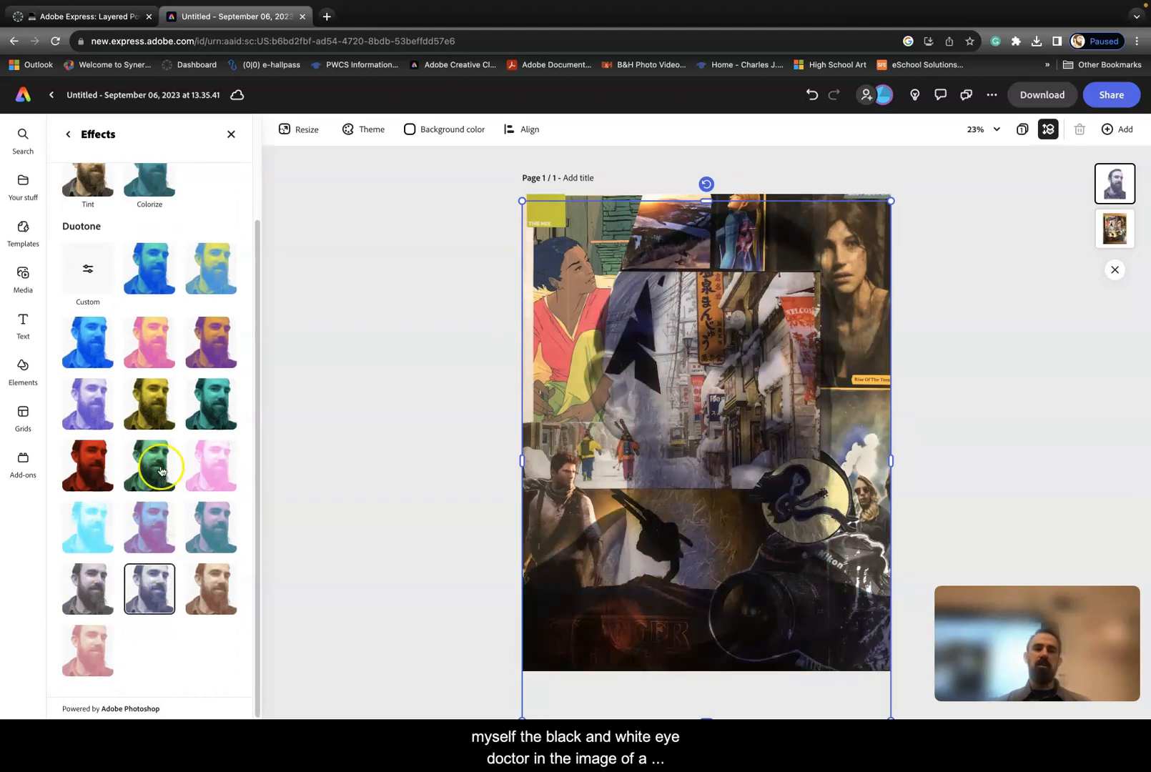
scroll(161, 471, up, 4)
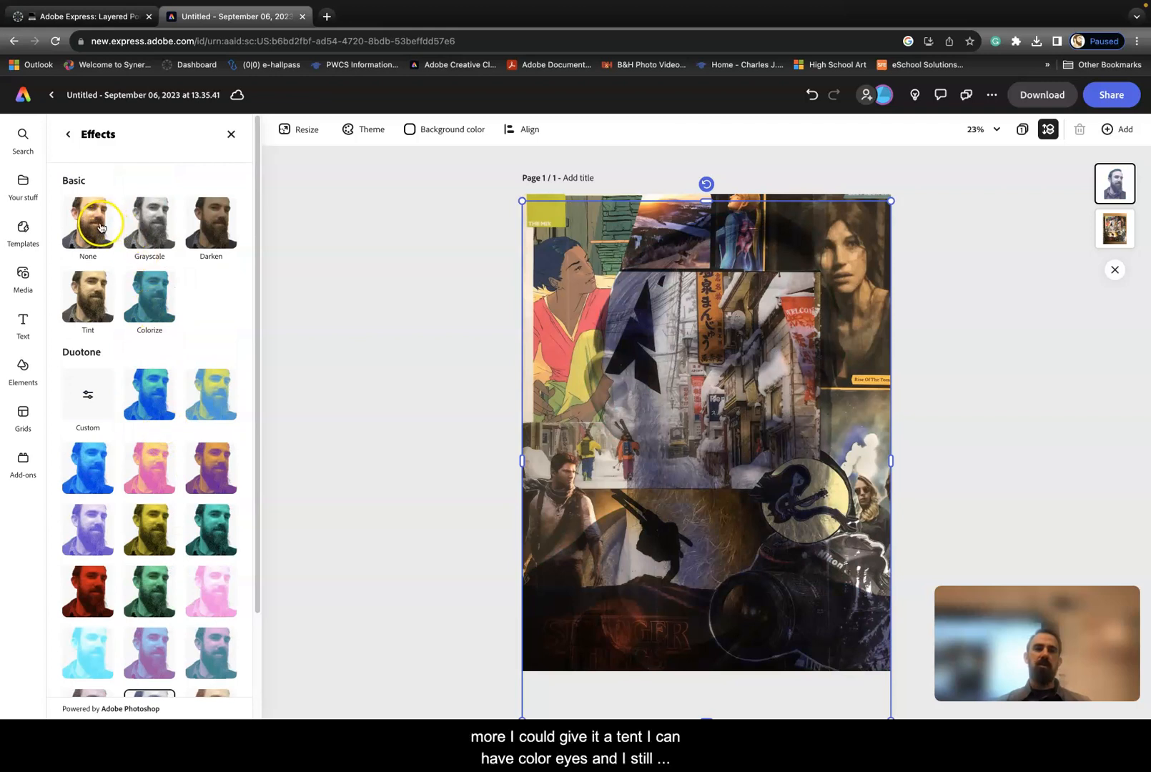
click(100, 227)
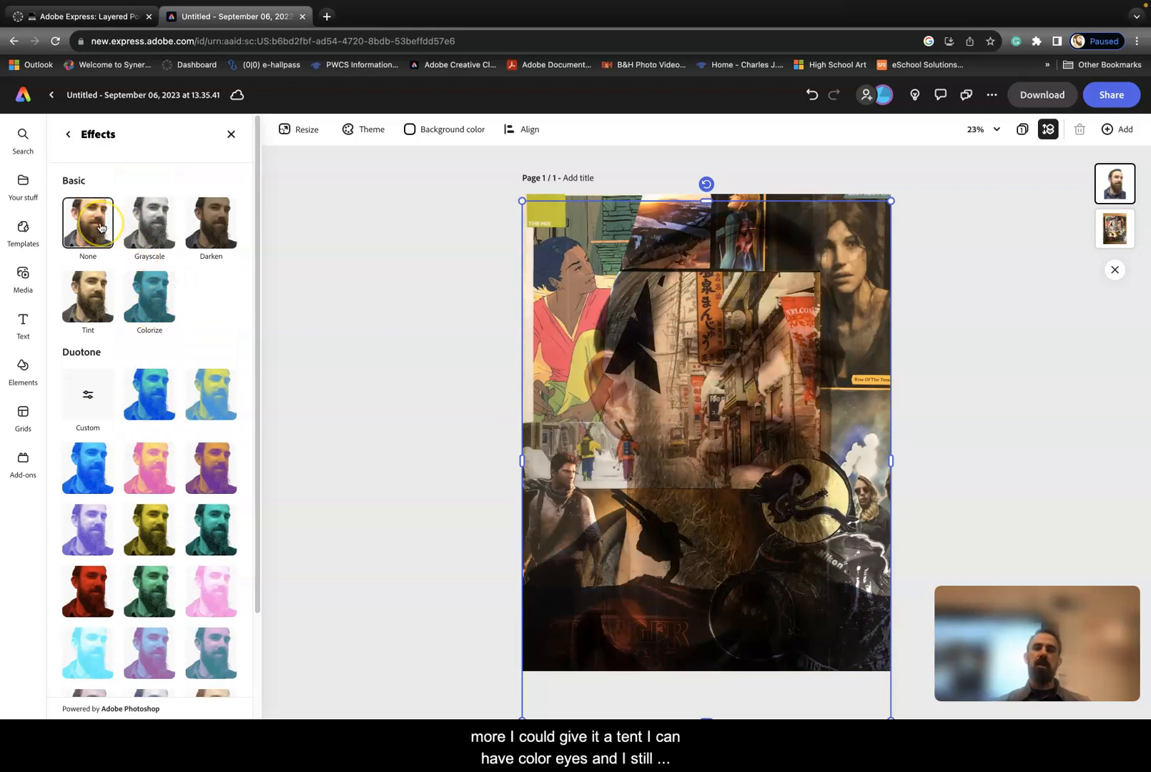
click(68, 134)
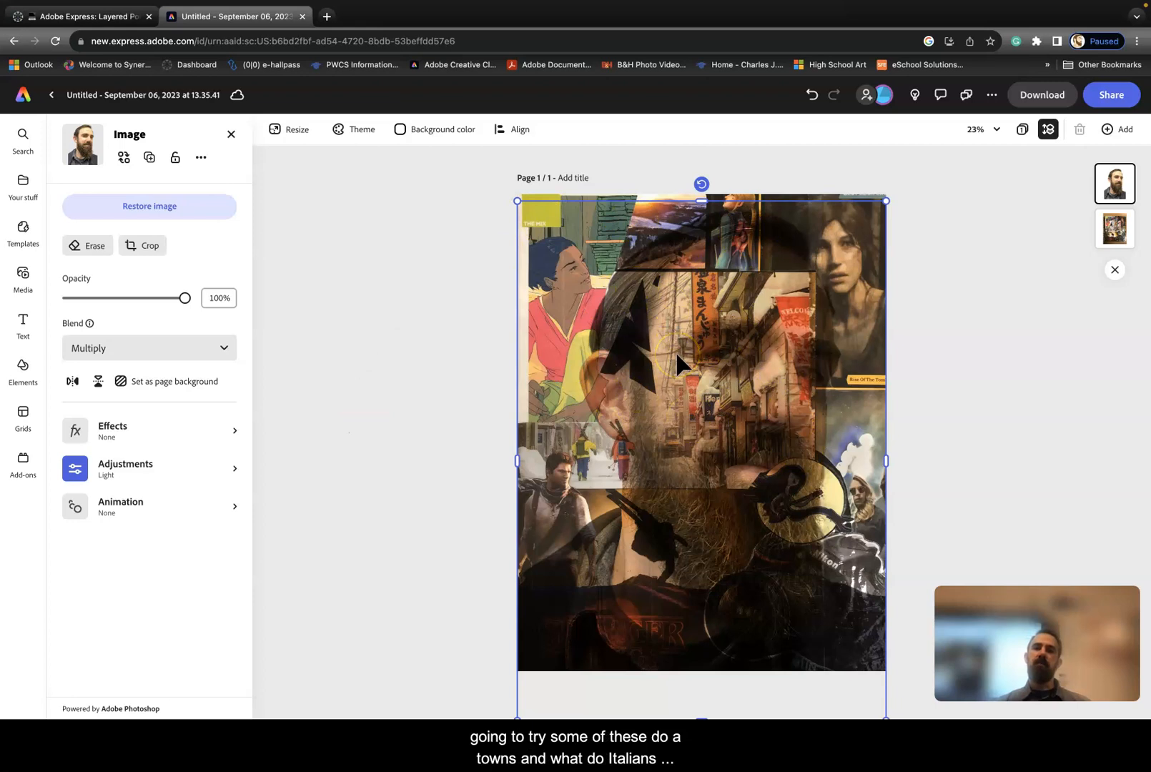
Set the portrait's blend mode to Normal and move the sketchbook cover layer above the portrait
click(222, 349)
click(173, 401)
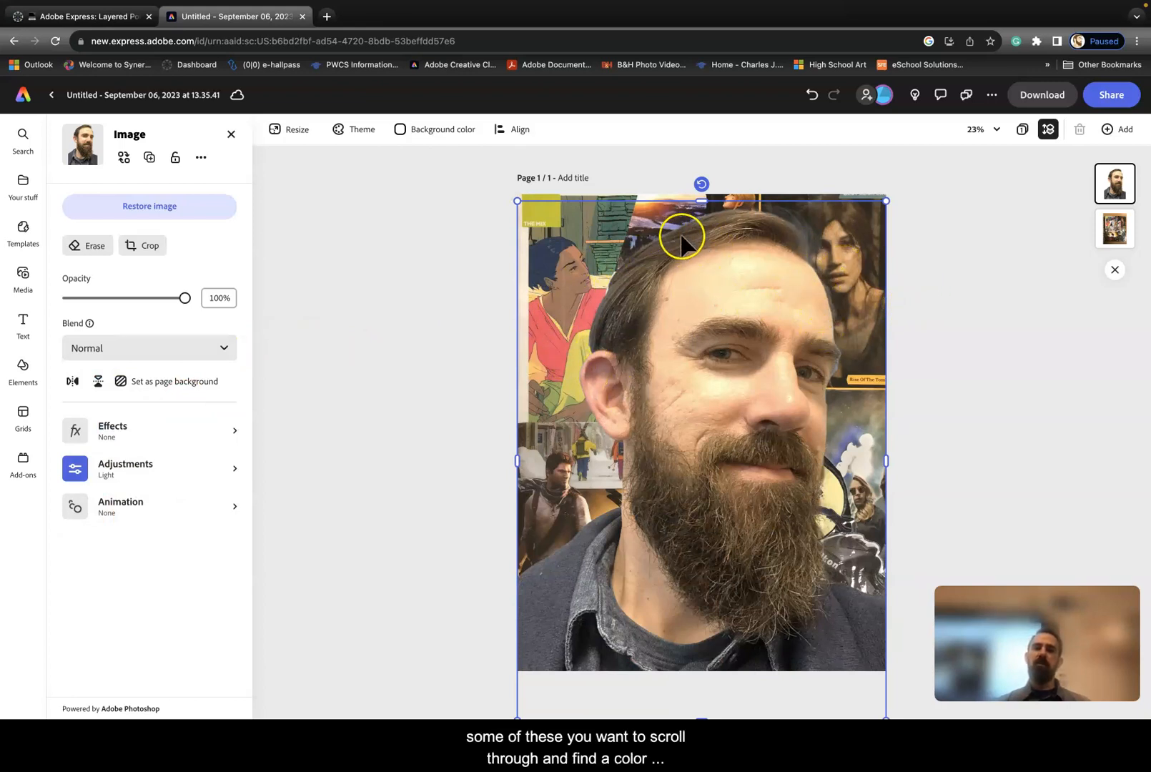
click(1121, 224)
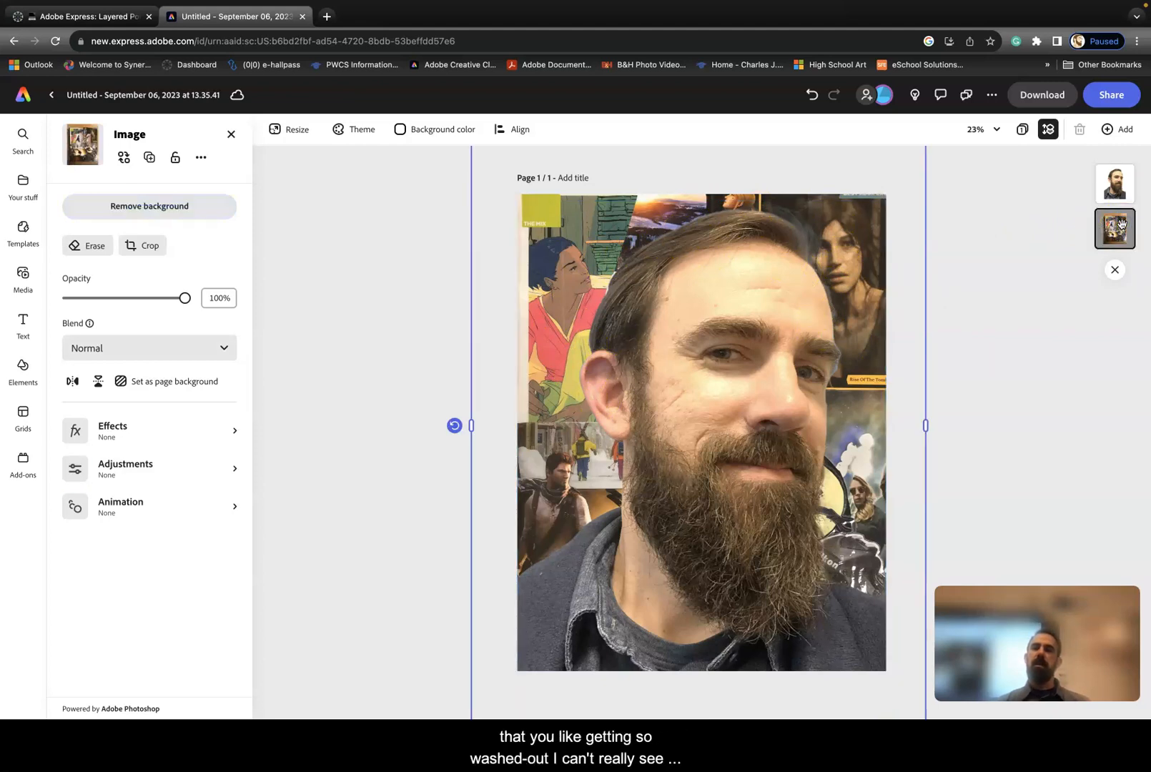
drag(1121, 223, 1114, 158)
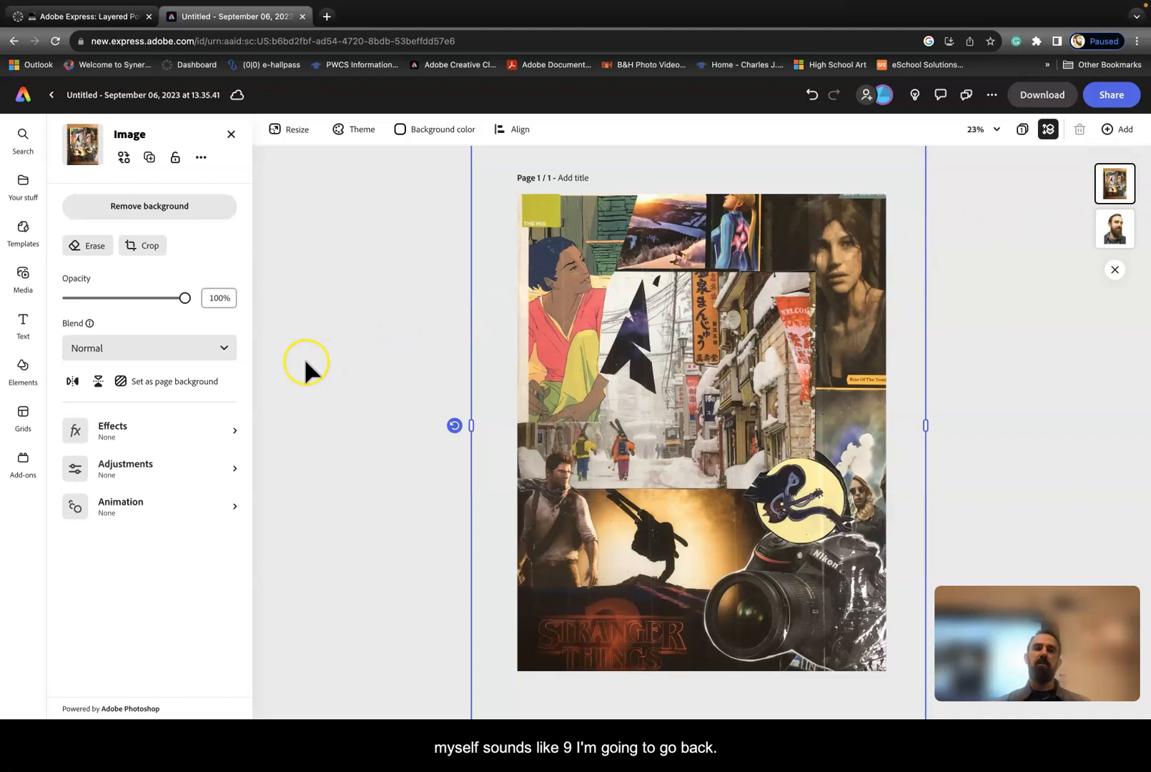
Try Multiply on the sketchbook cover layer and set its blend mode to Screen
click(223, 351)
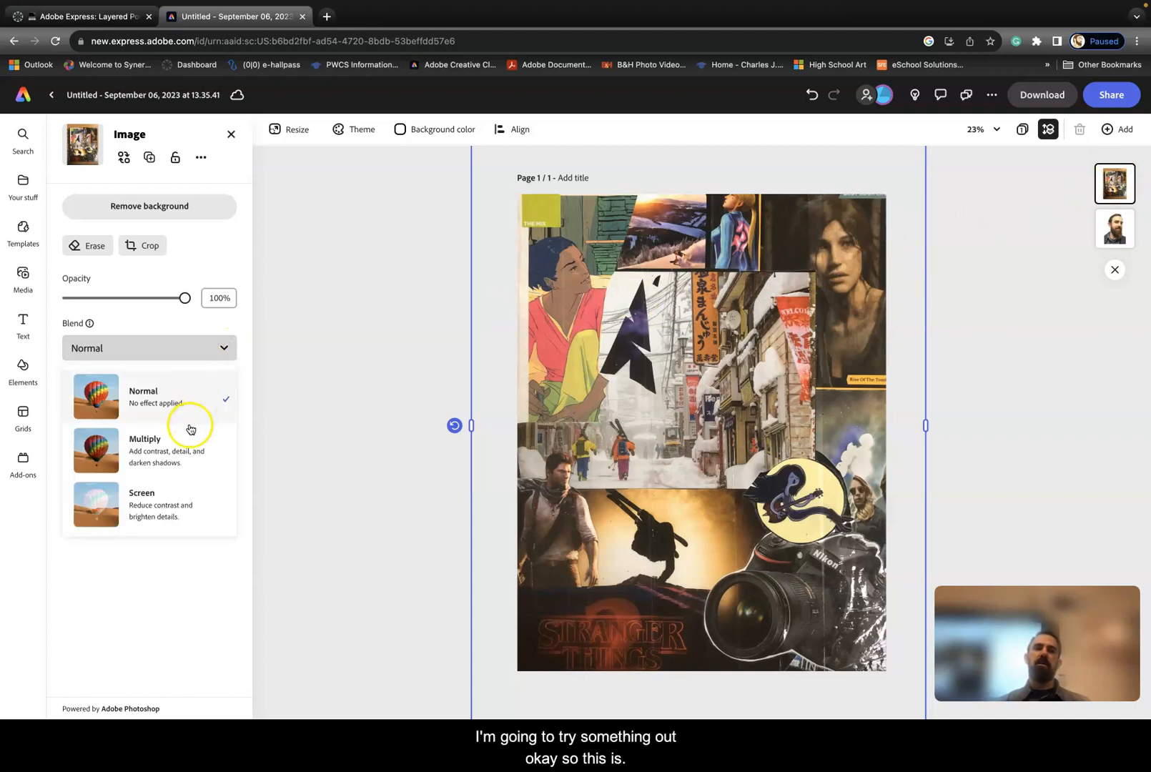
click(190, 452)
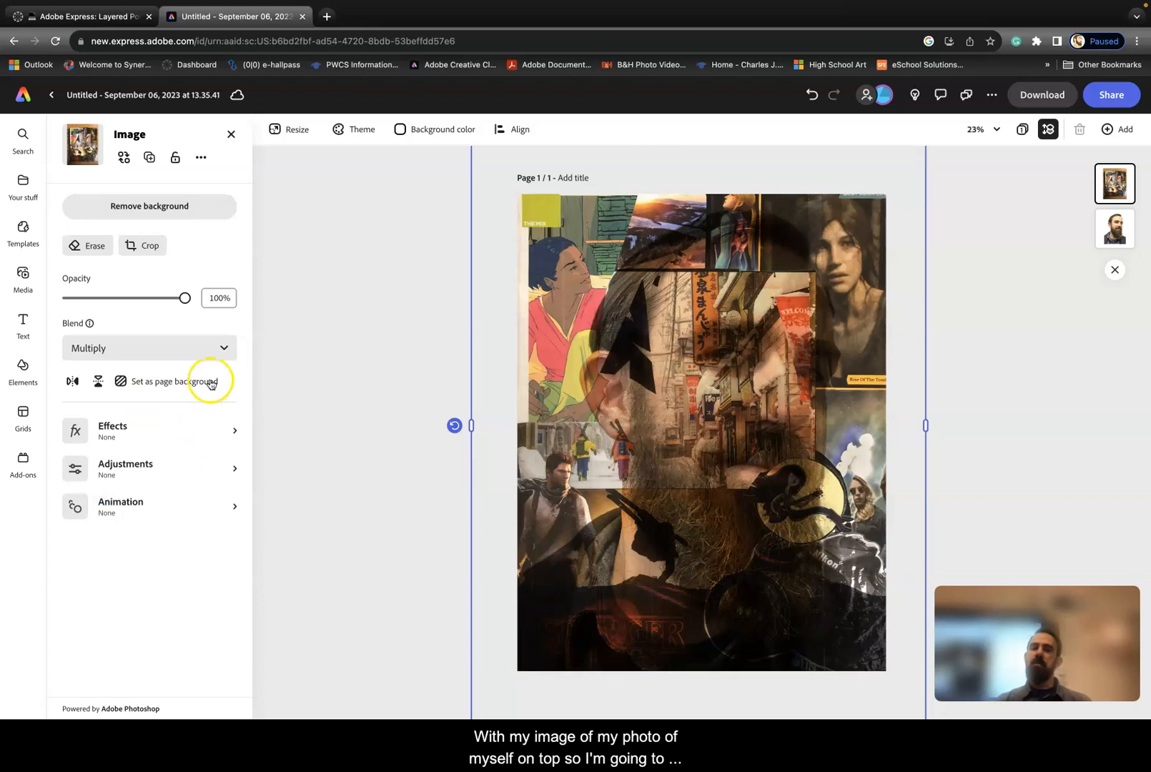
click(231, 347)
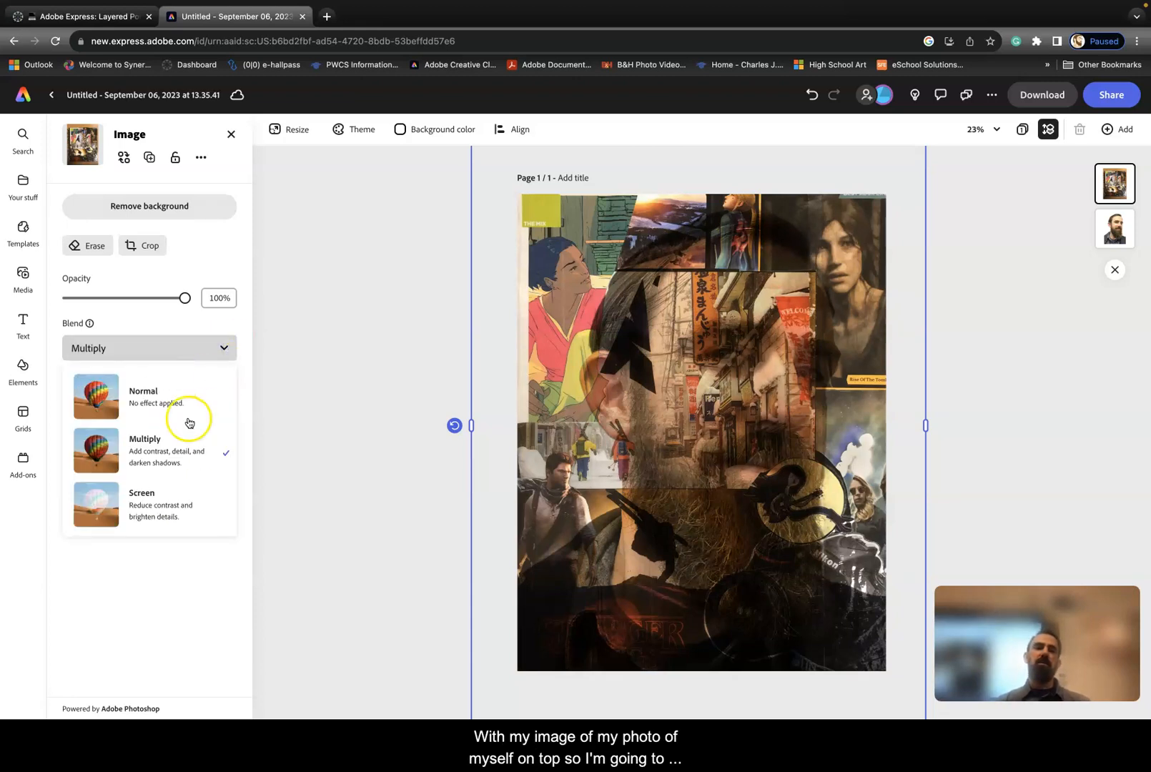
click(169, 509)
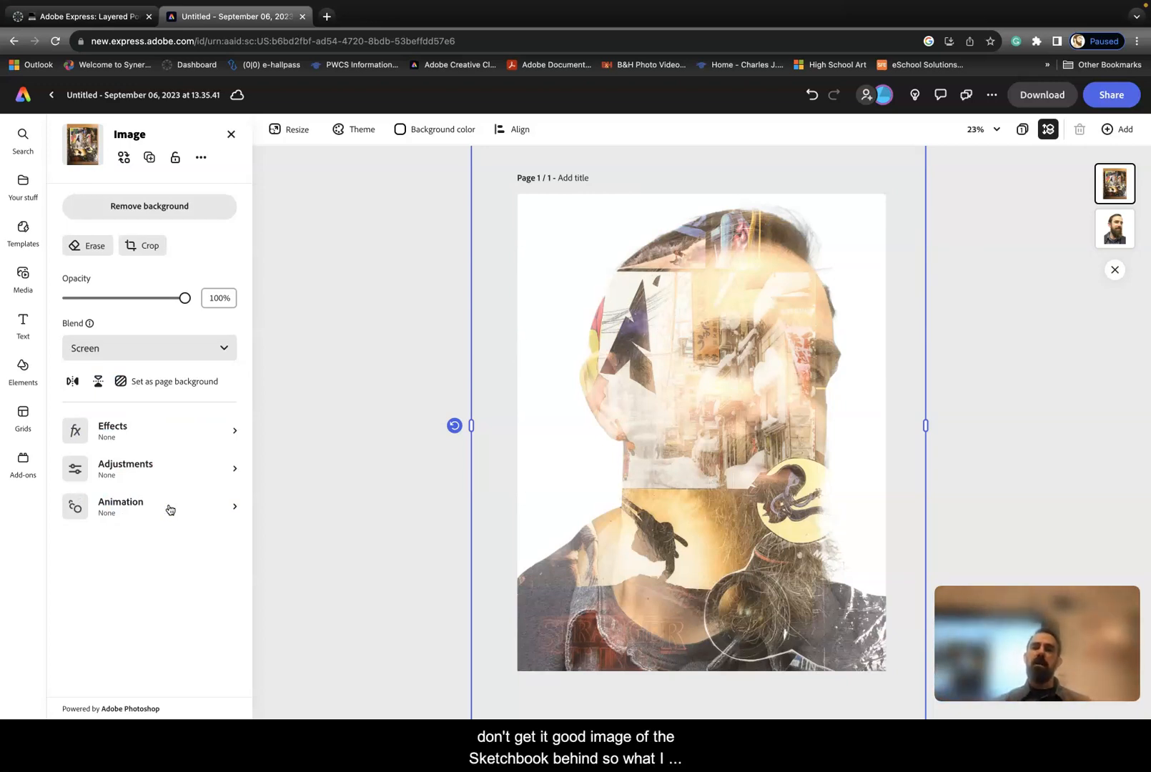
click(175, 506)
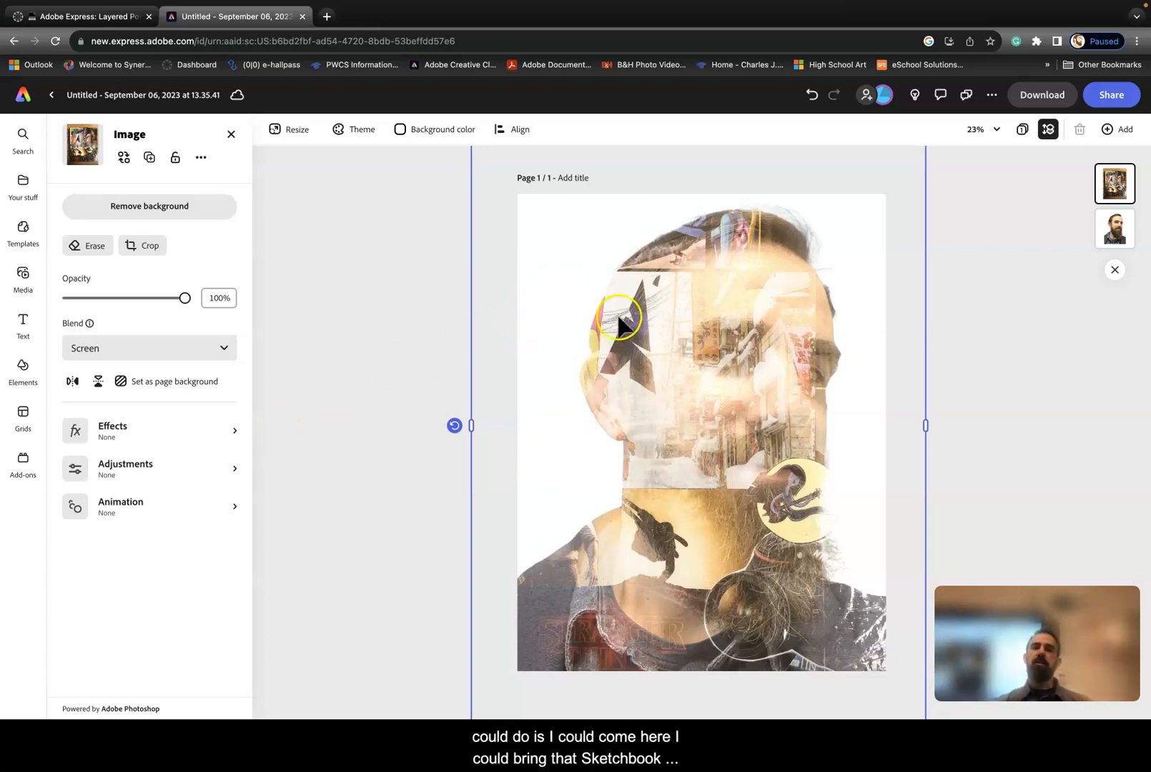
Compare black, white and no color as the page background and set the background color to black
click(419, 136)
click(417, 227)
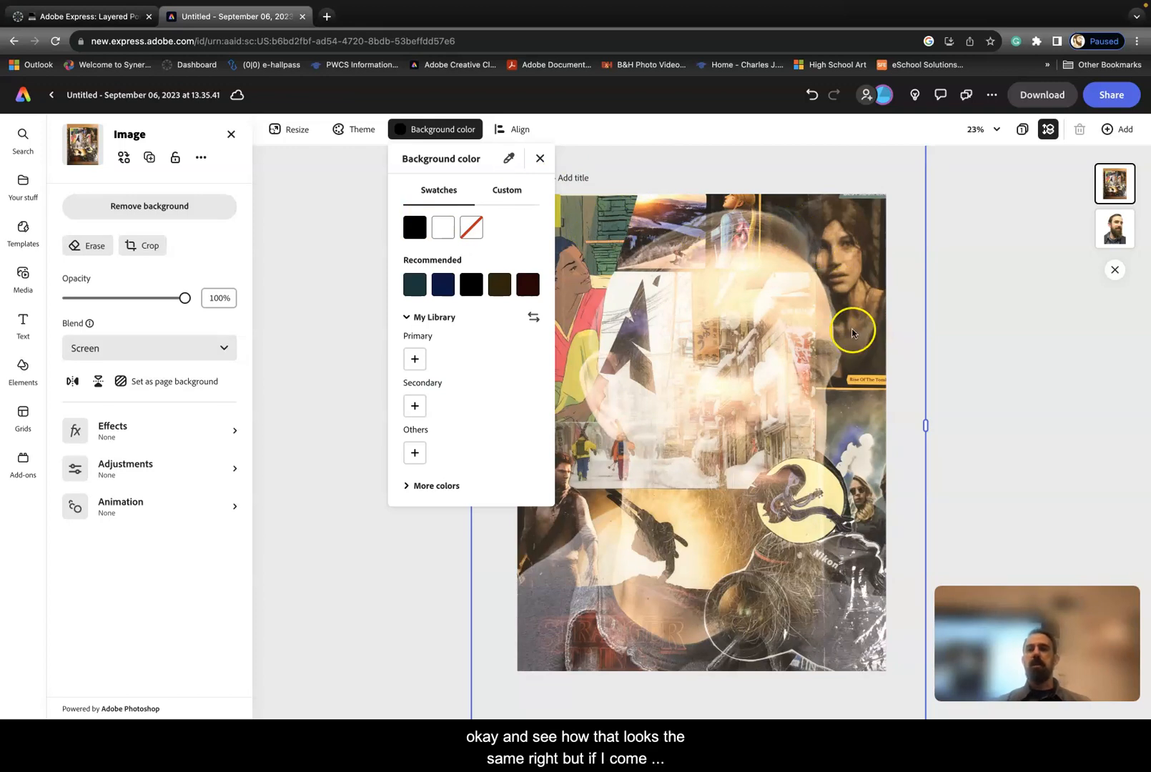
click(444, 228)
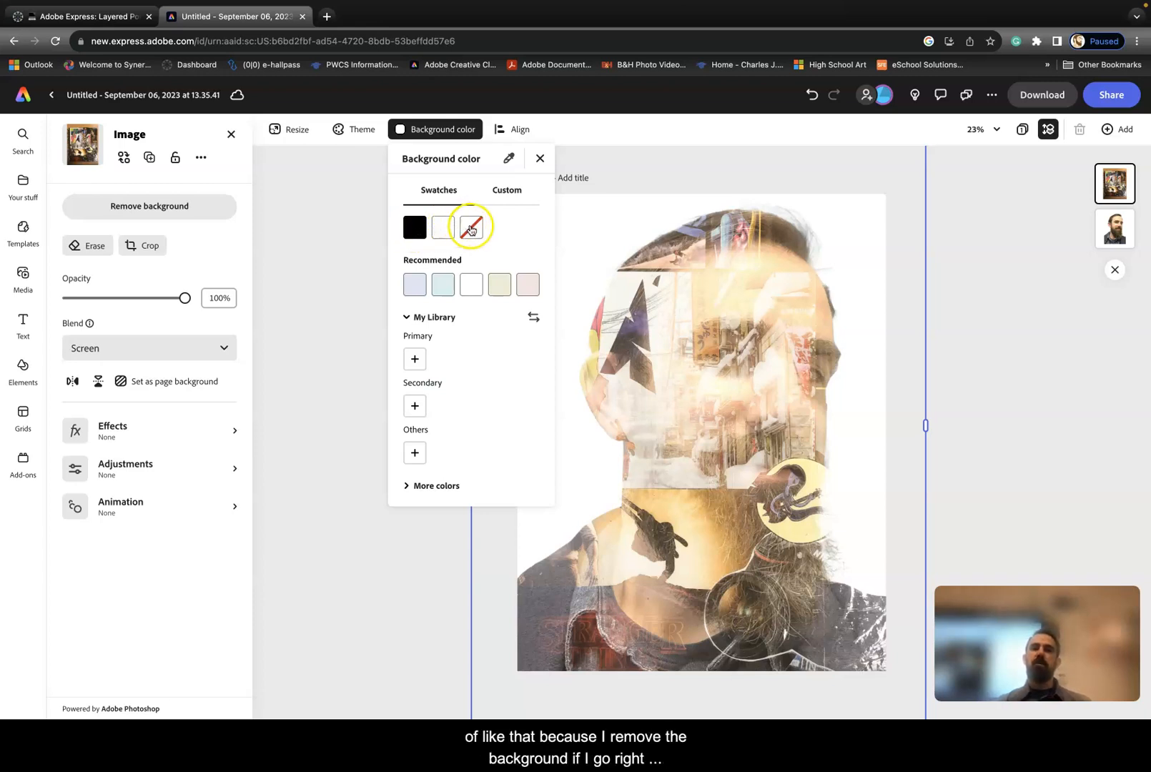
click(471, 228)
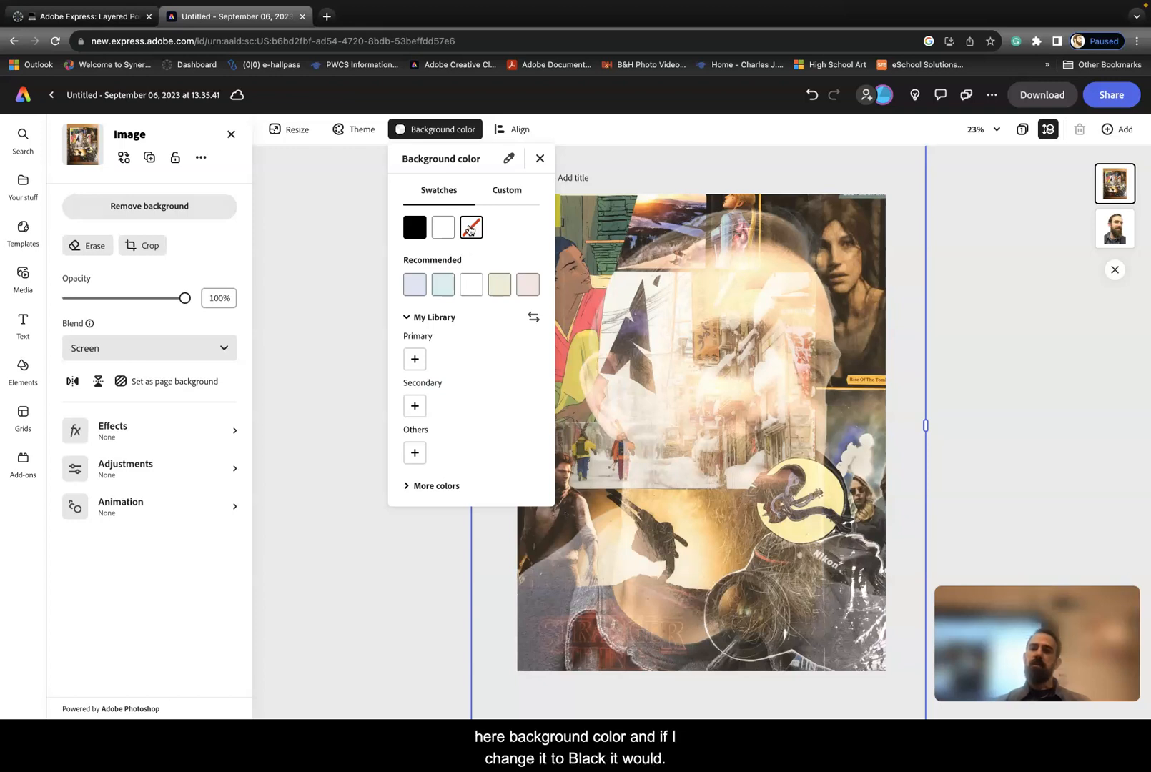
click(412, 230)
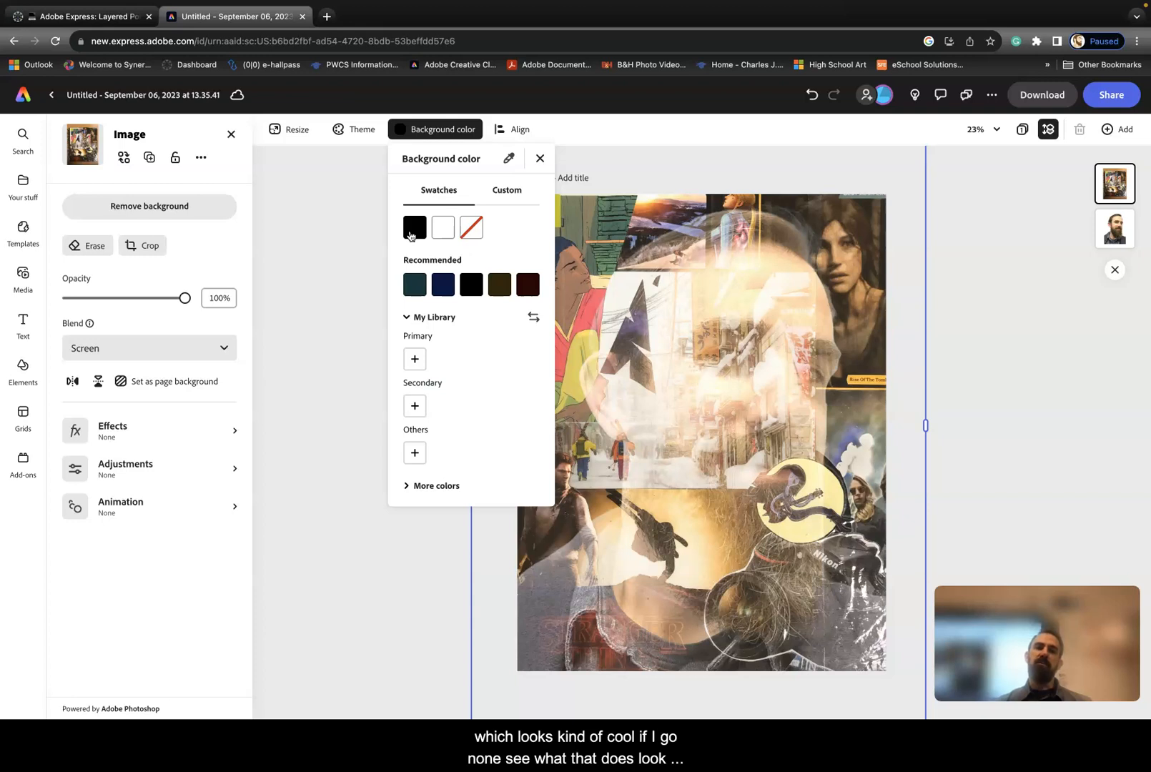
click(442, 228)
click(419, 229)
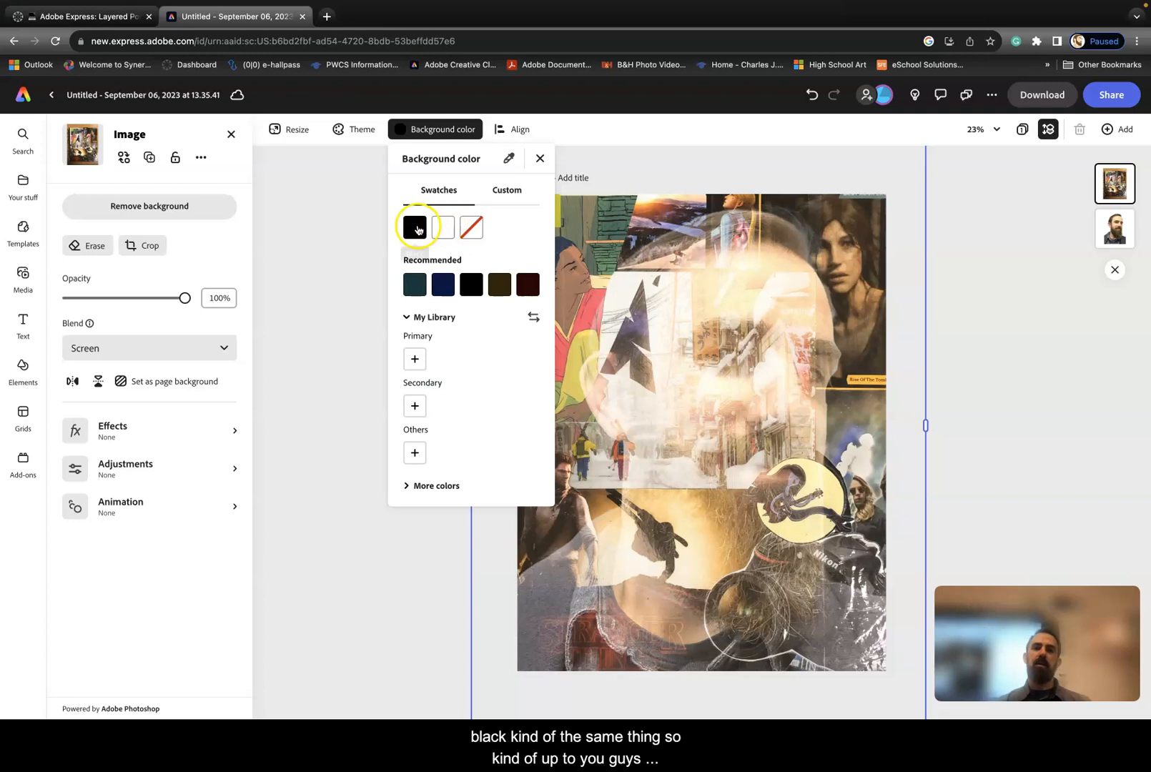
Set the page background color to white and move the portrait layer above the sketchbook cover
click(444, 227)
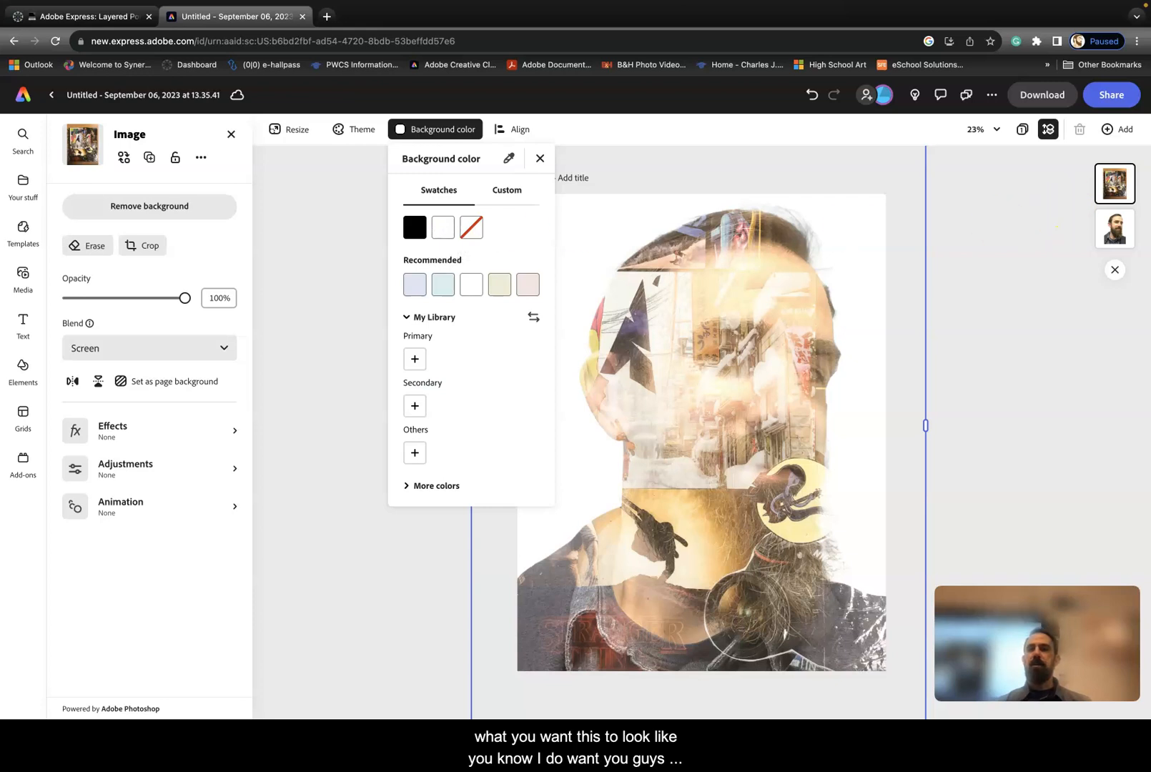
mouse_move(1116, 187)
mouse_down()
mouse_move(1118, 236)
mouse_move(1112, 191)
mouse_move(1124, 190)
mouse_up()
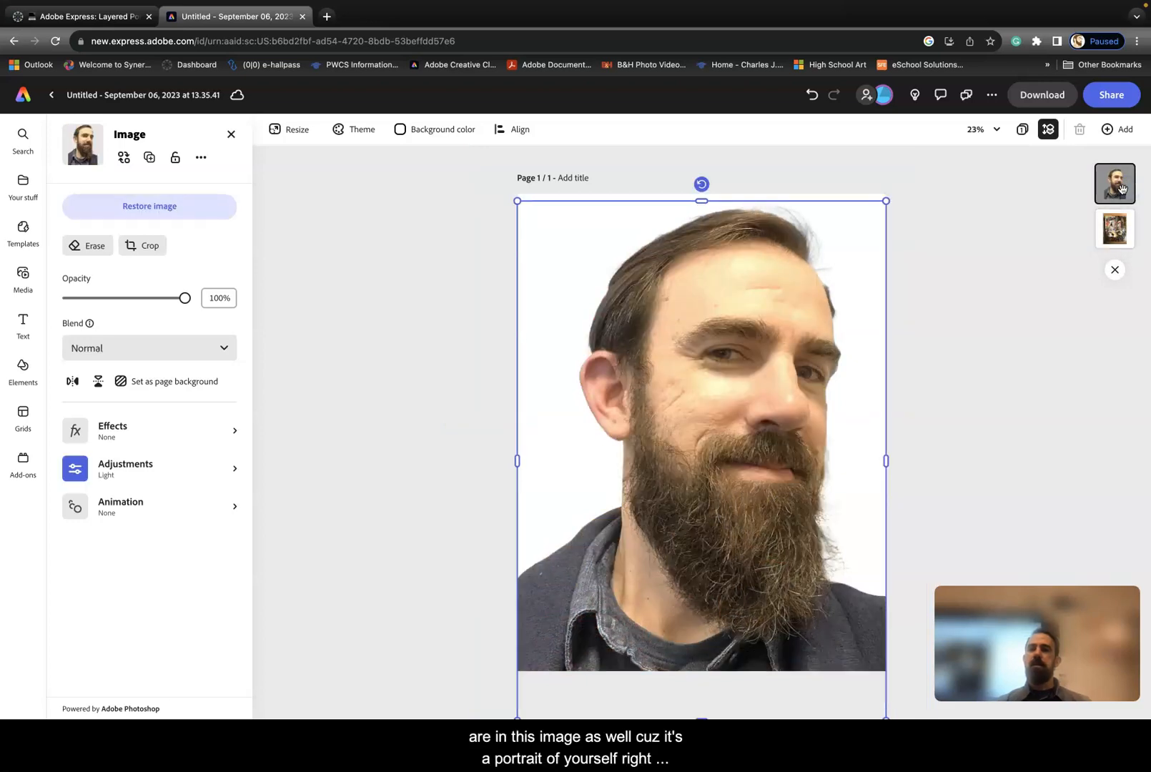
Set the portrait's blend mode to Multiply and the sketchbook cover's blend mode to Normal
click(218, 349)
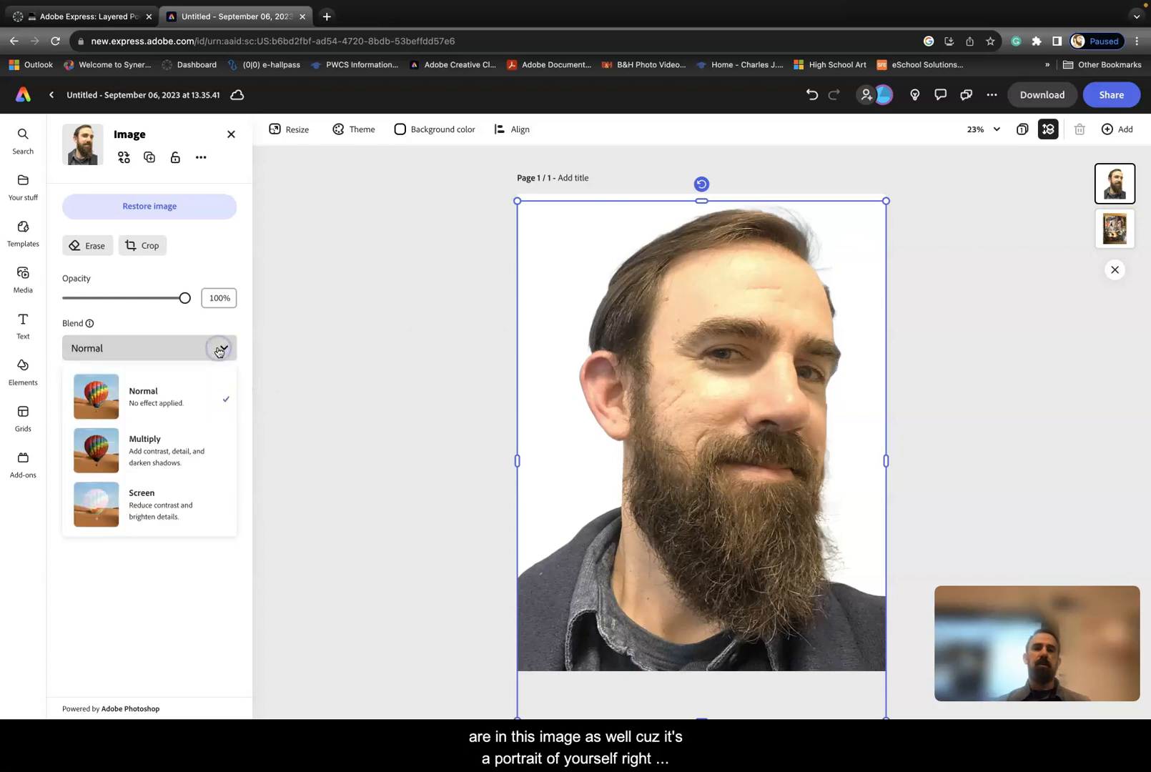
click(182, 437)
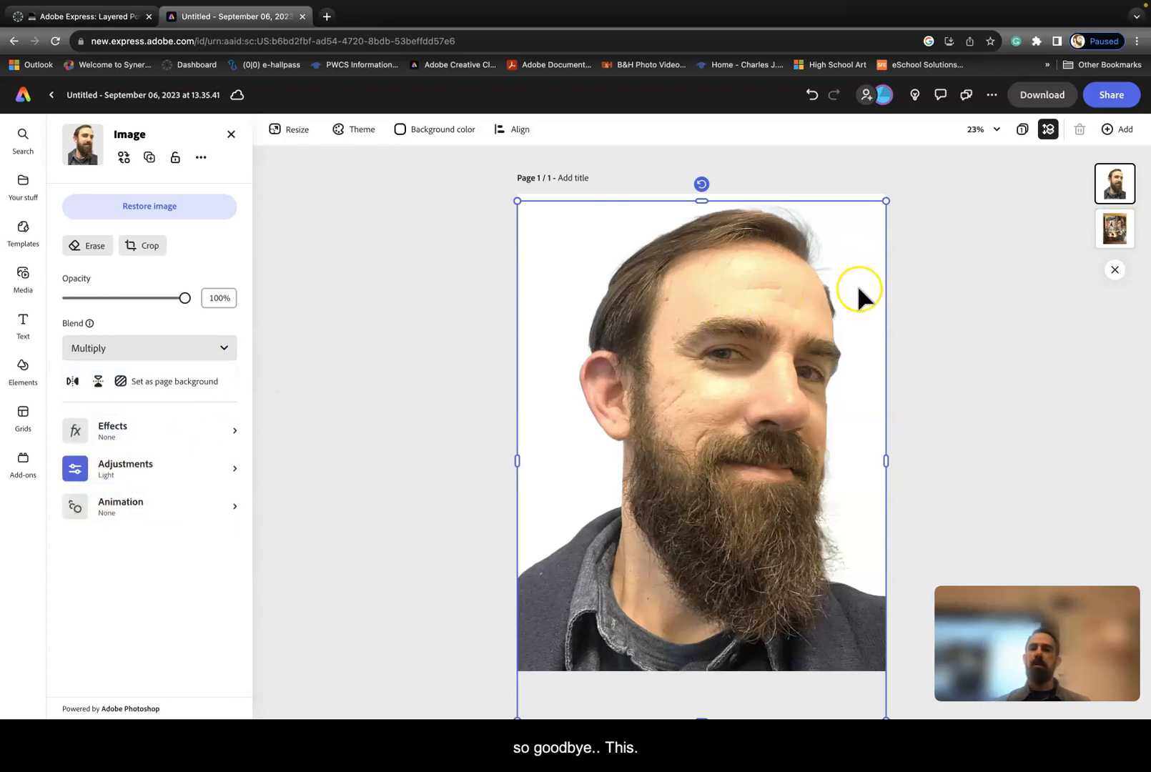
click(1109, 230)
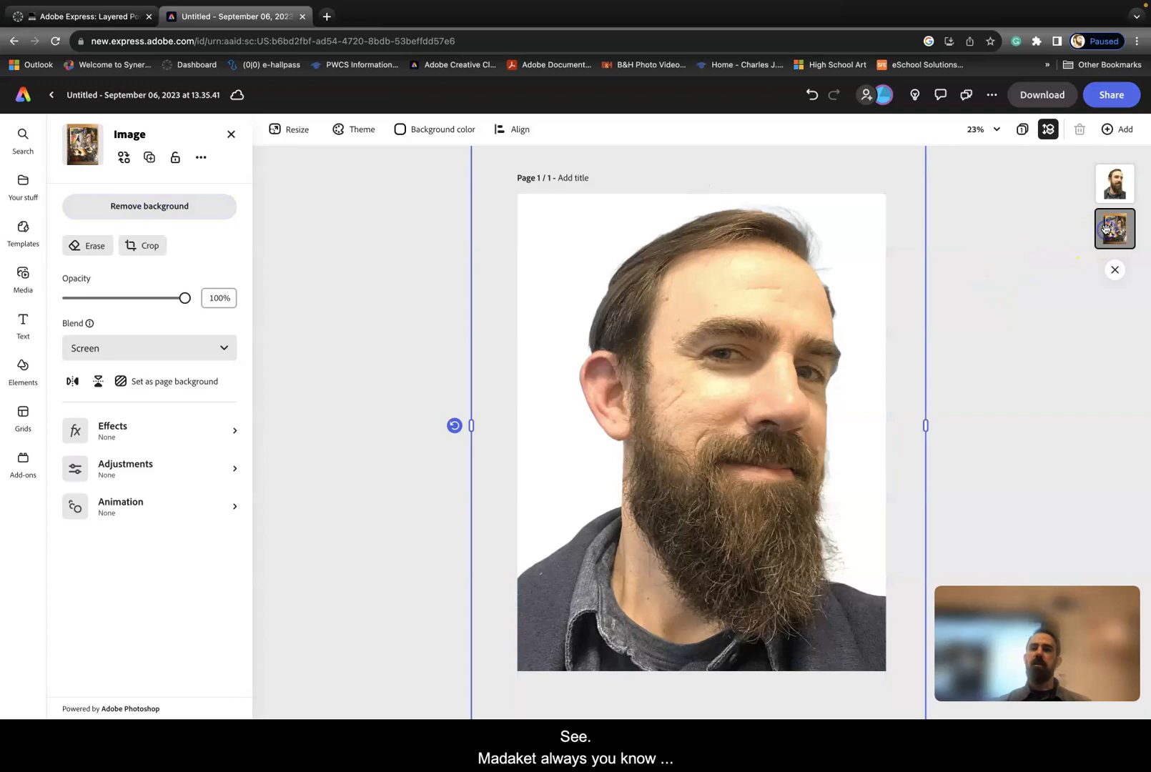
click(220, 349)
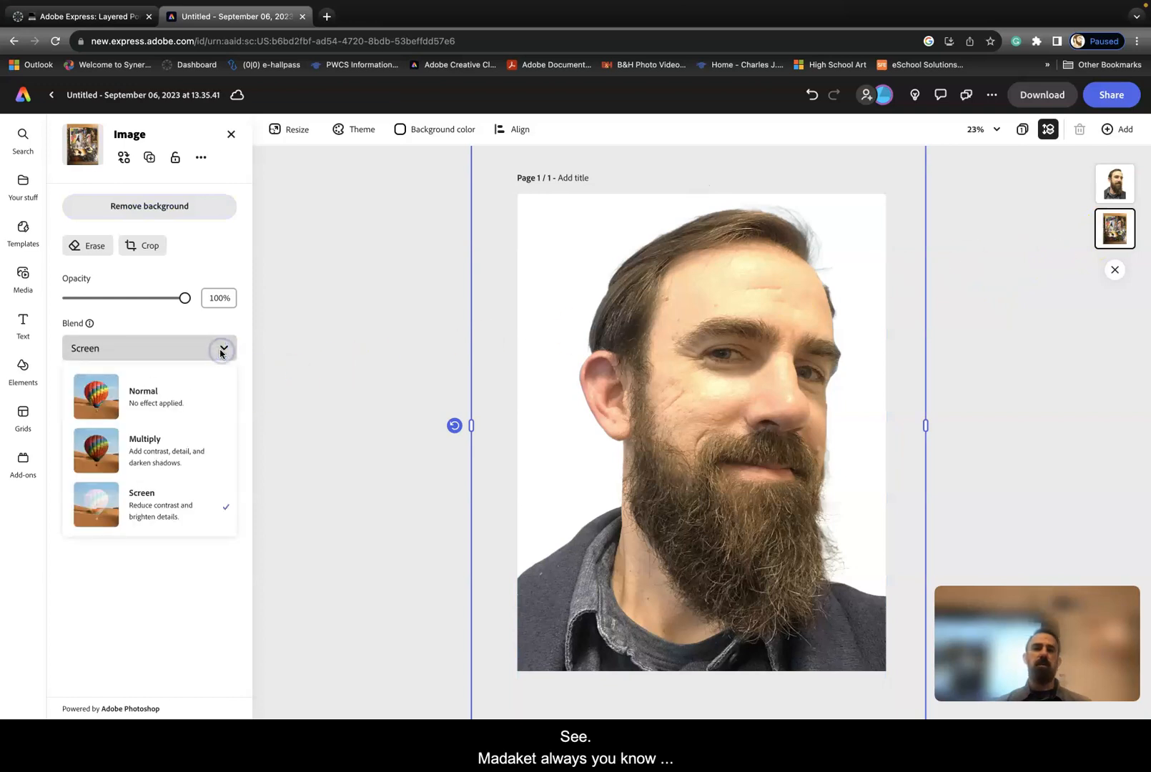
click(194, 402)
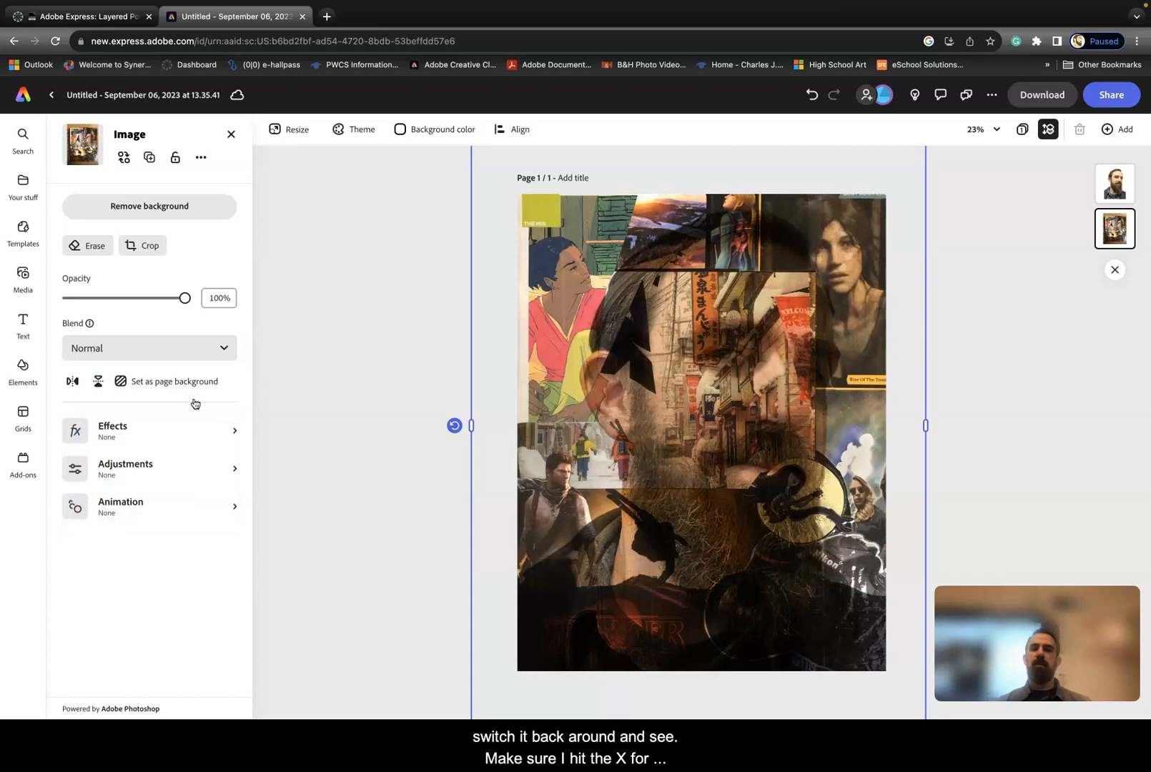
Try Colorize and several Duotone presets on the sketchbook cover, including blue-yellow, yellow-black and teal, and apply the bright blue Duotone
click(125, 429)
click(156, 297)
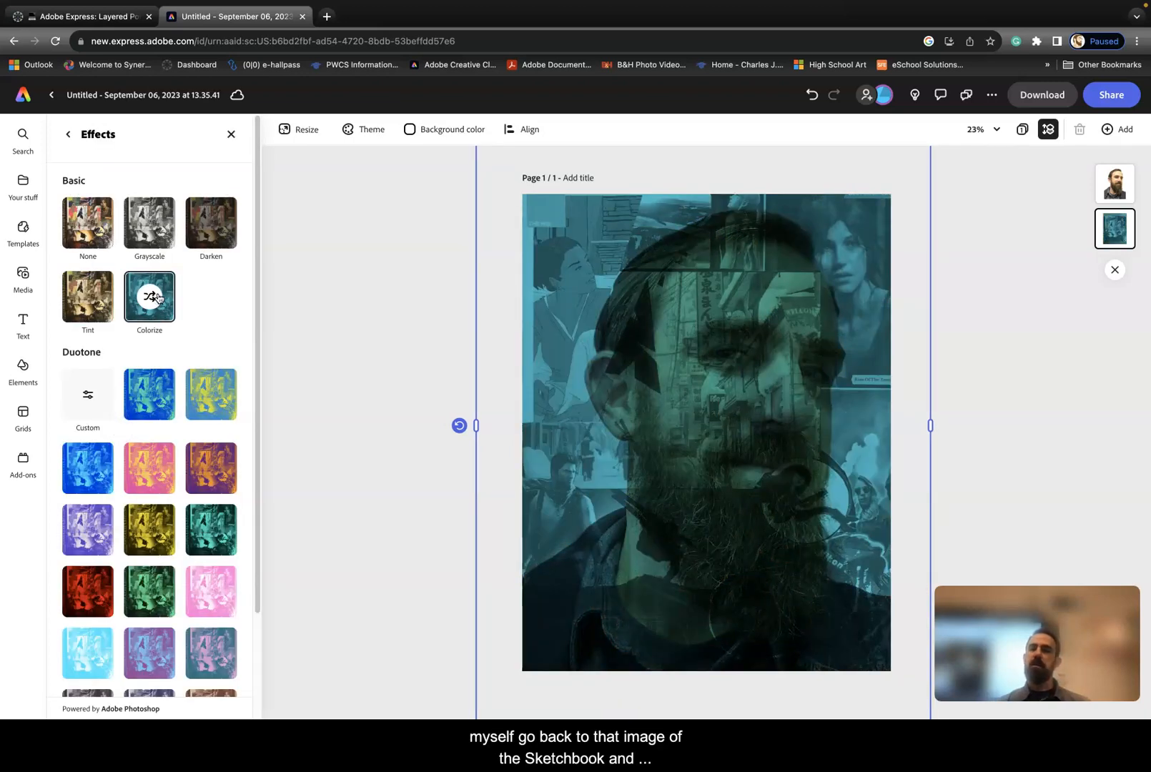
click(1116, 236)
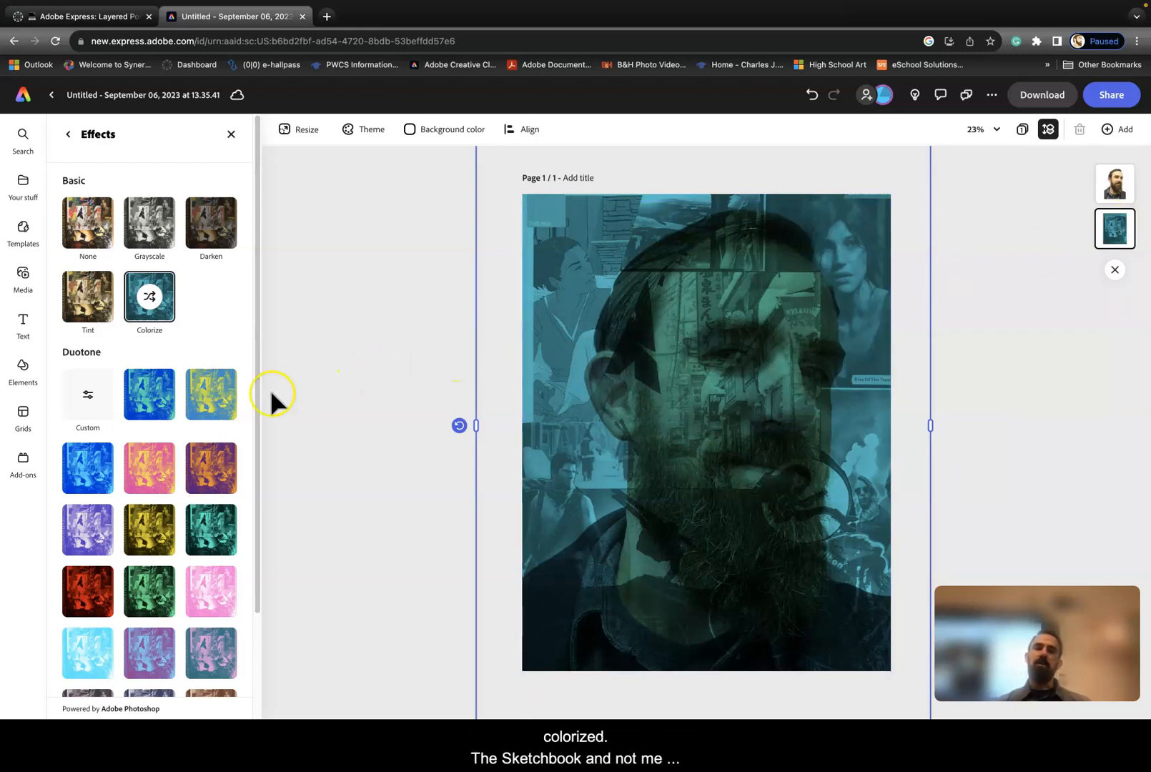
click(166, 399)
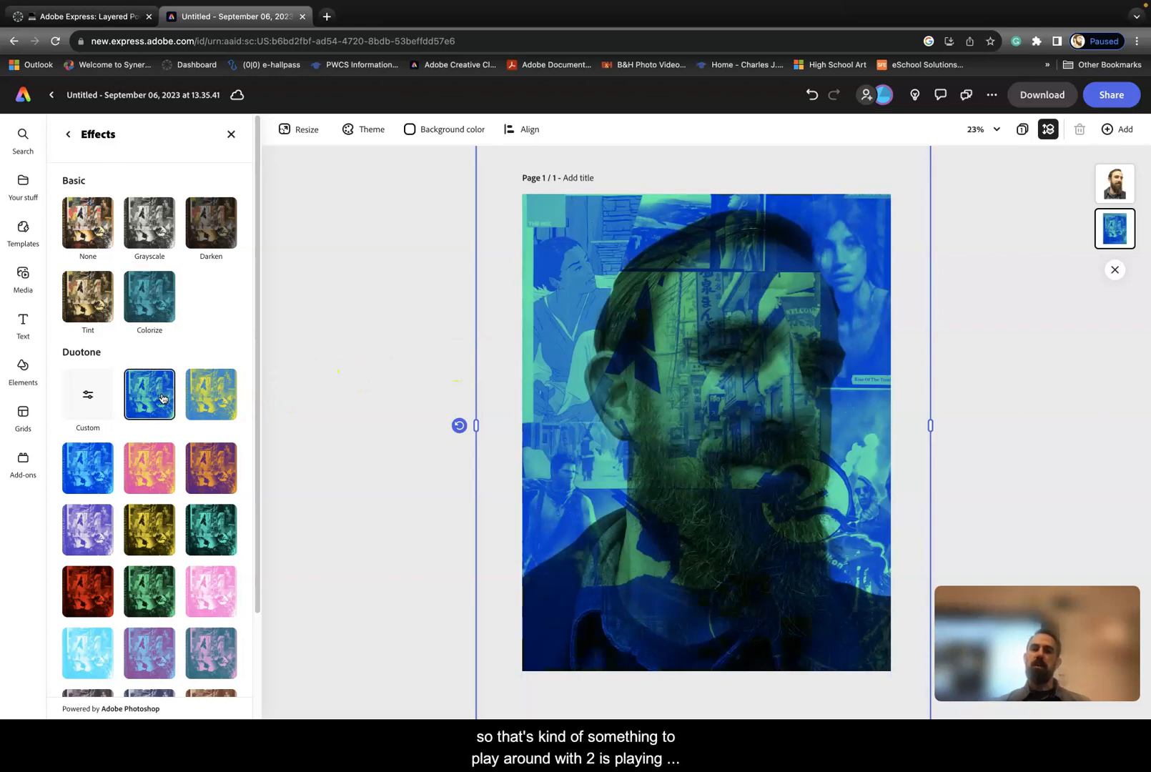
click(199, 400)
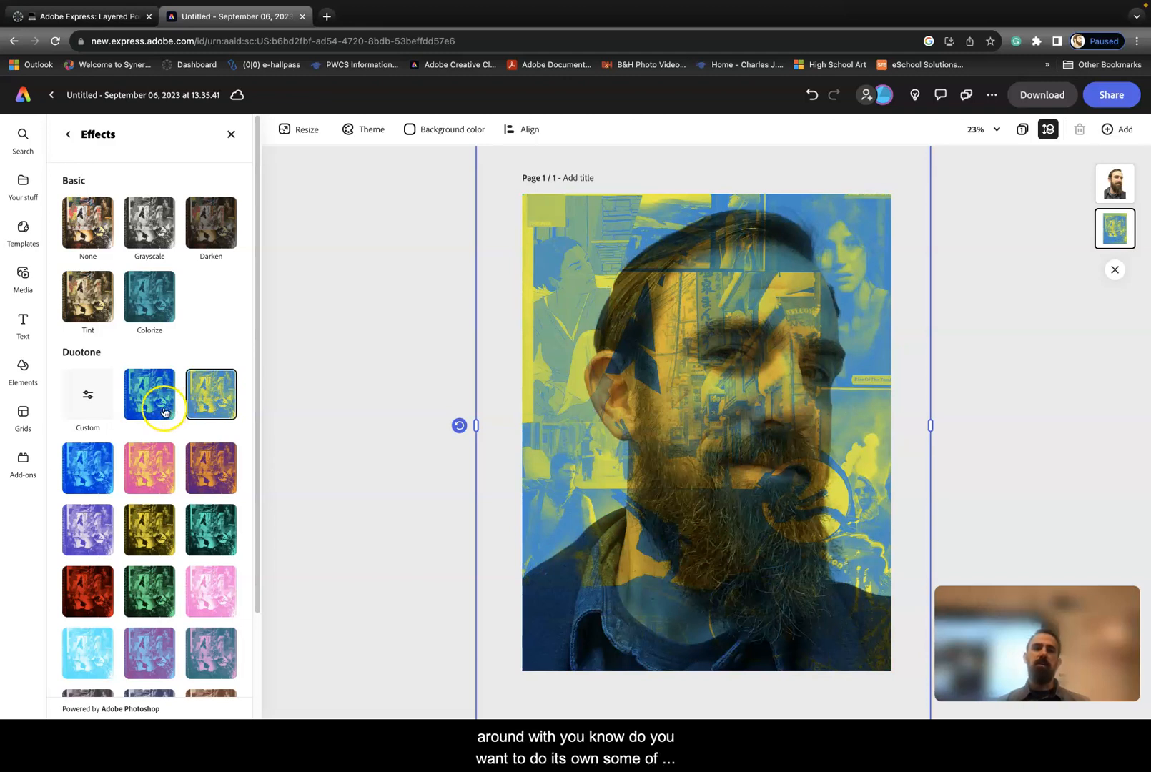
click(723, 257)
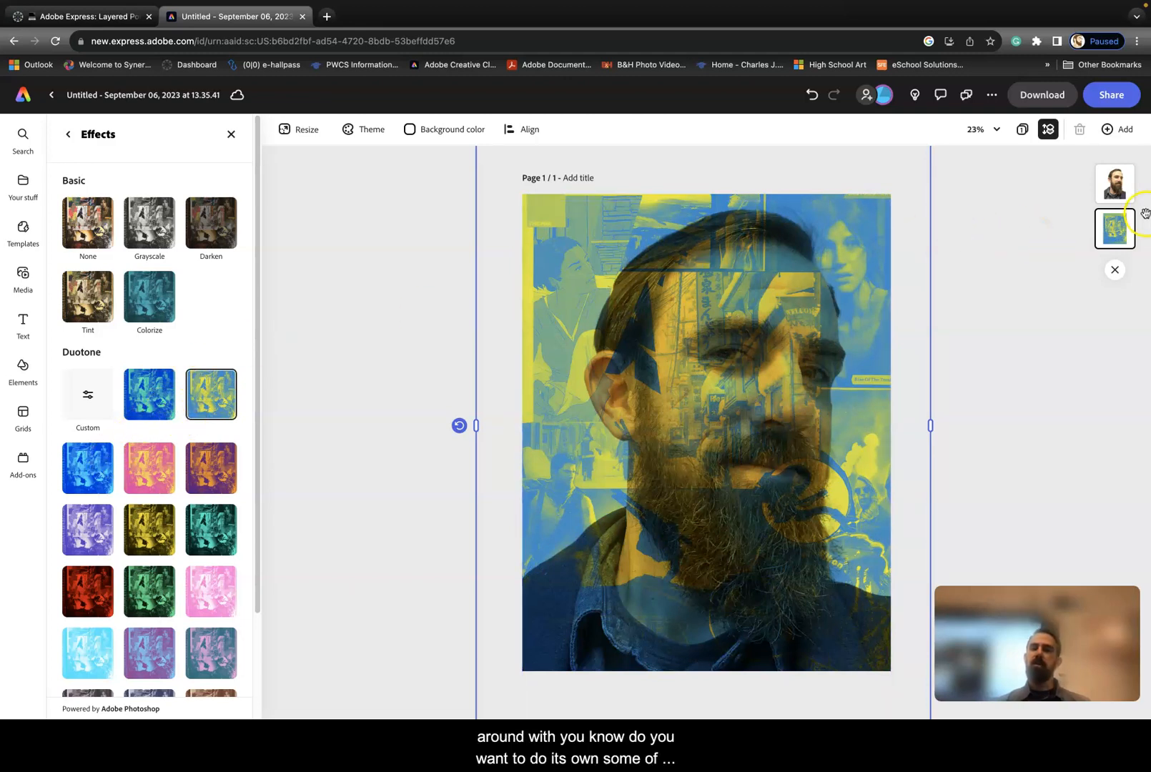
click(87, 469)
click(136, 529)
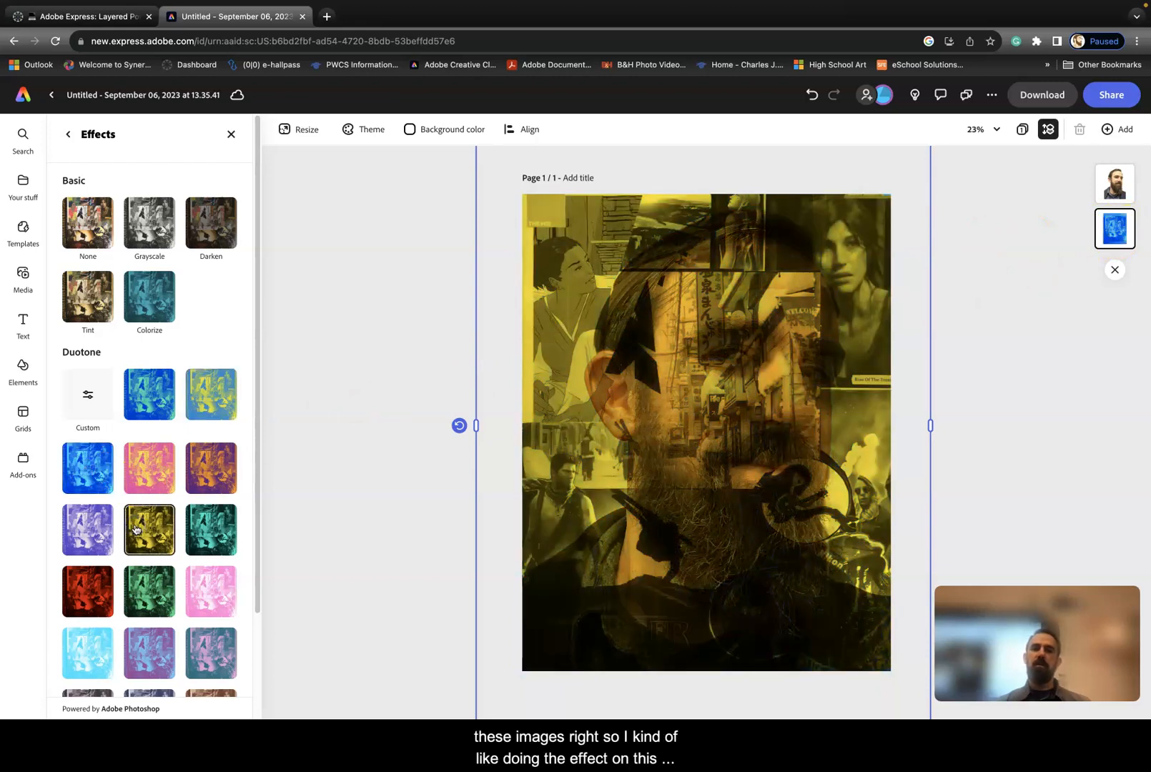
click(226, 534)
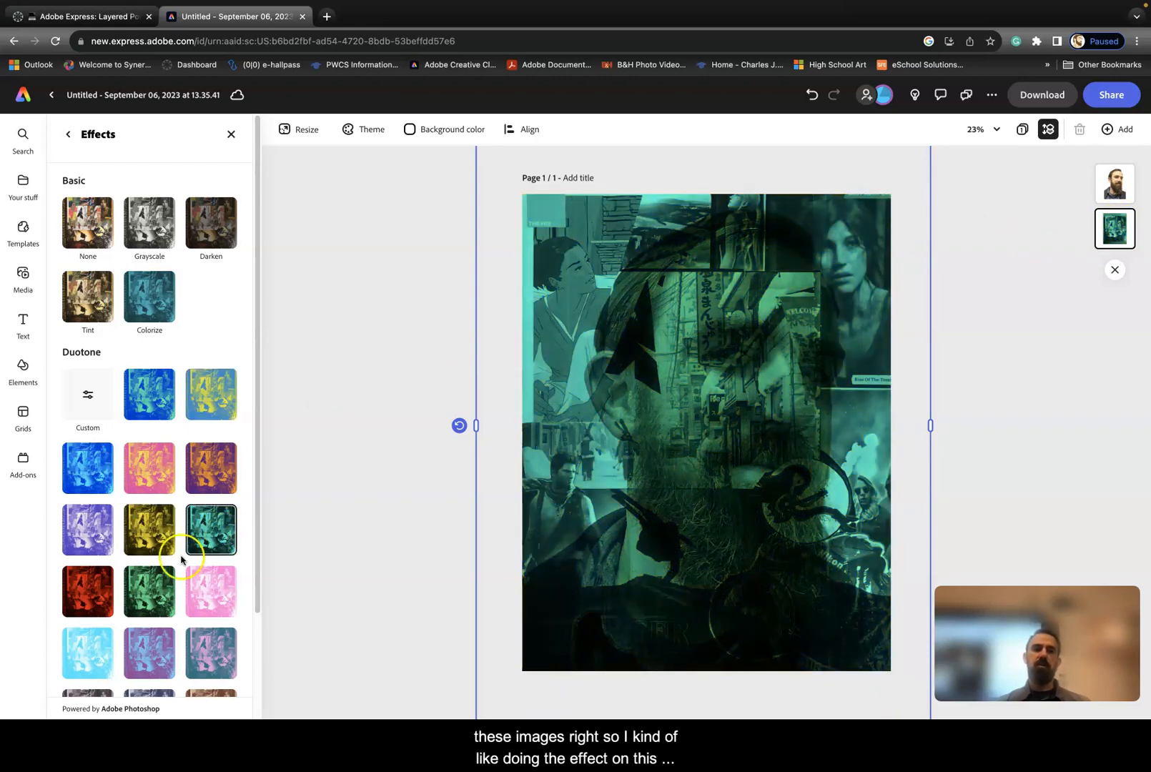
click(101, 484)
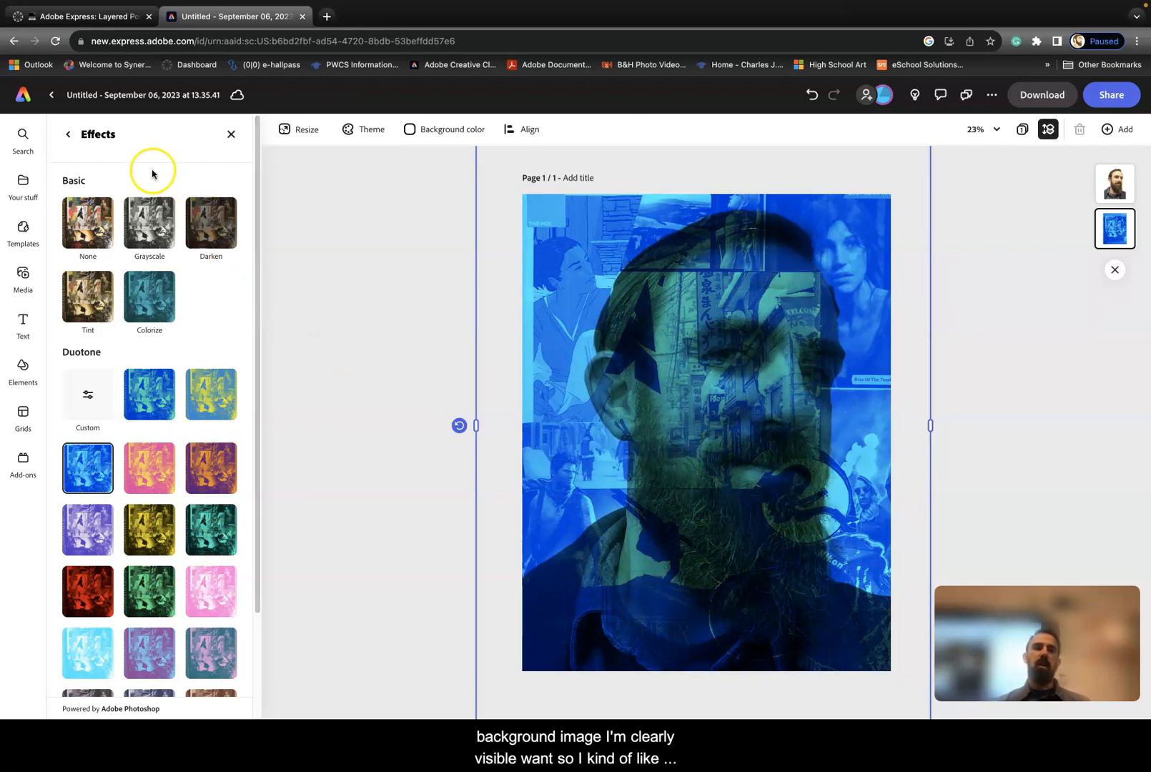
click(68, 134)
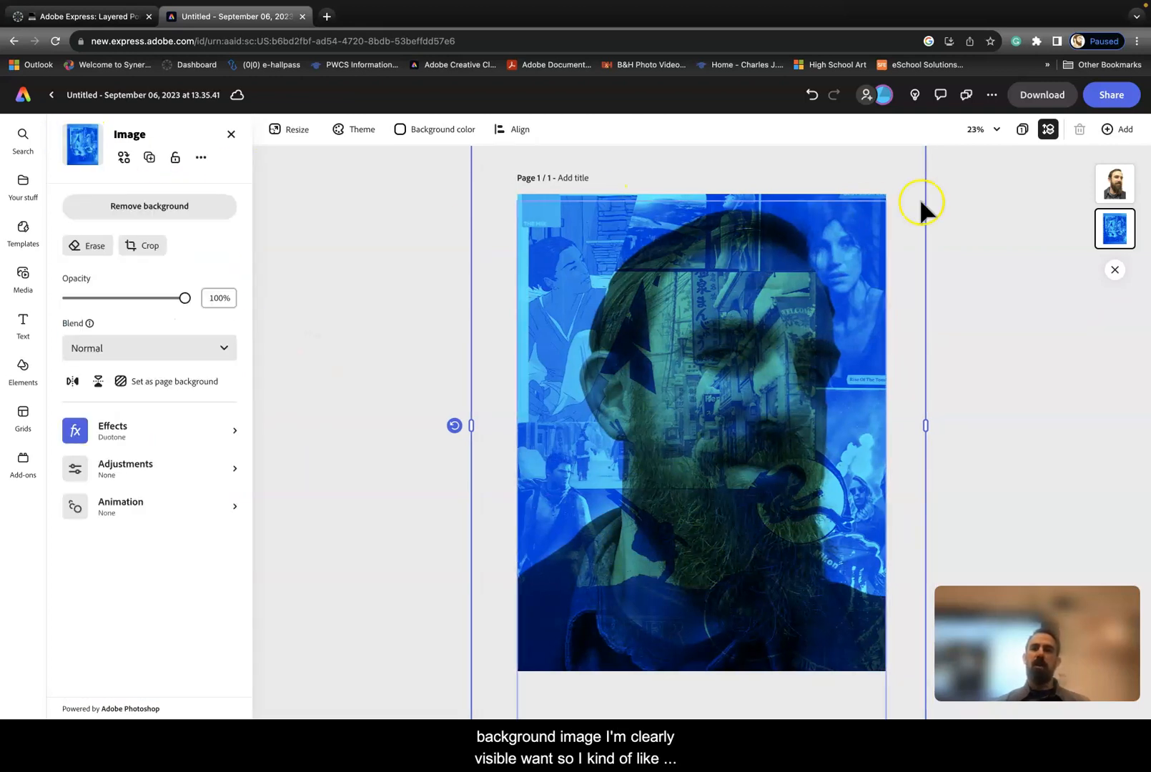
Try the Screen and Normal blend modes on the portrait layer
click(1113, 185)
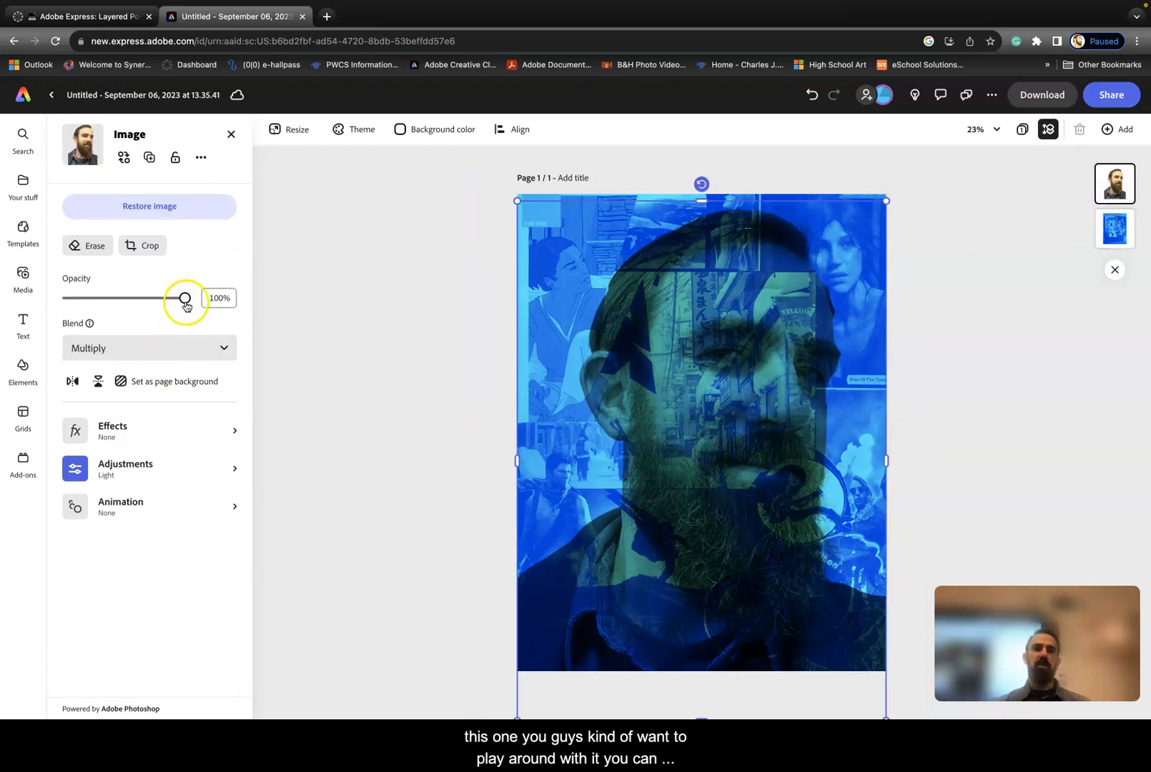
click(201, 350)
click(185, 509)
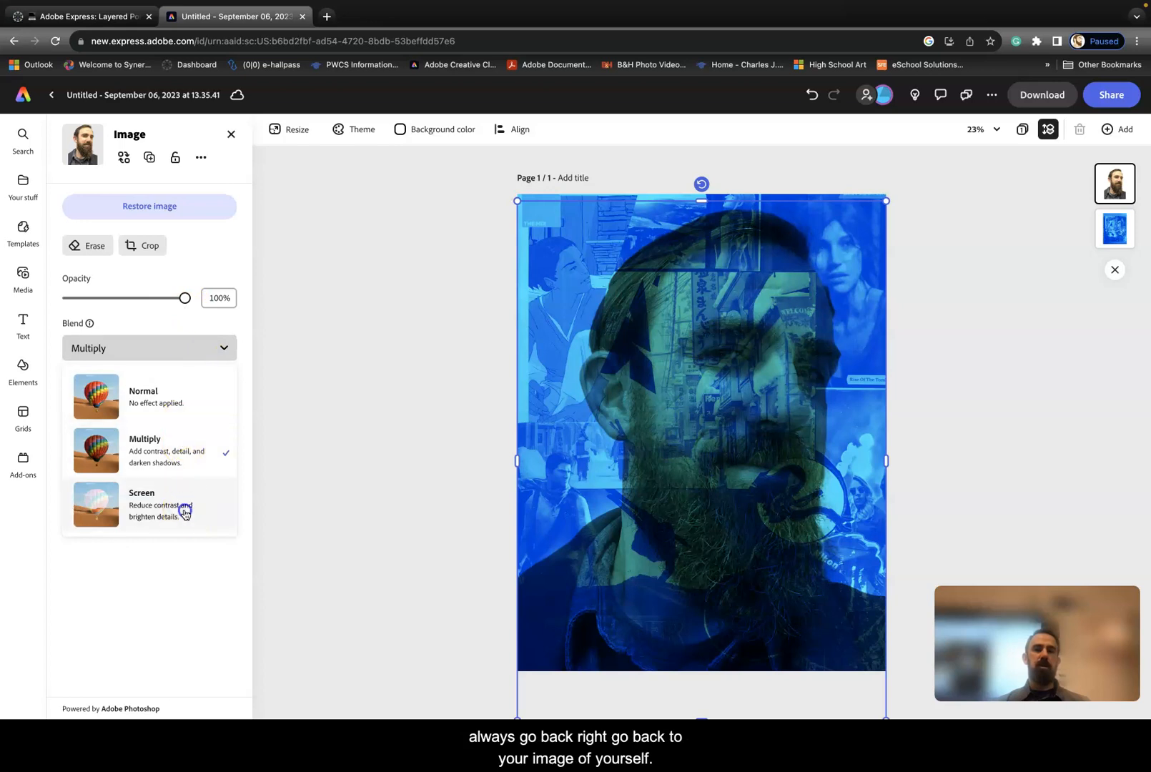
click(193, 348)
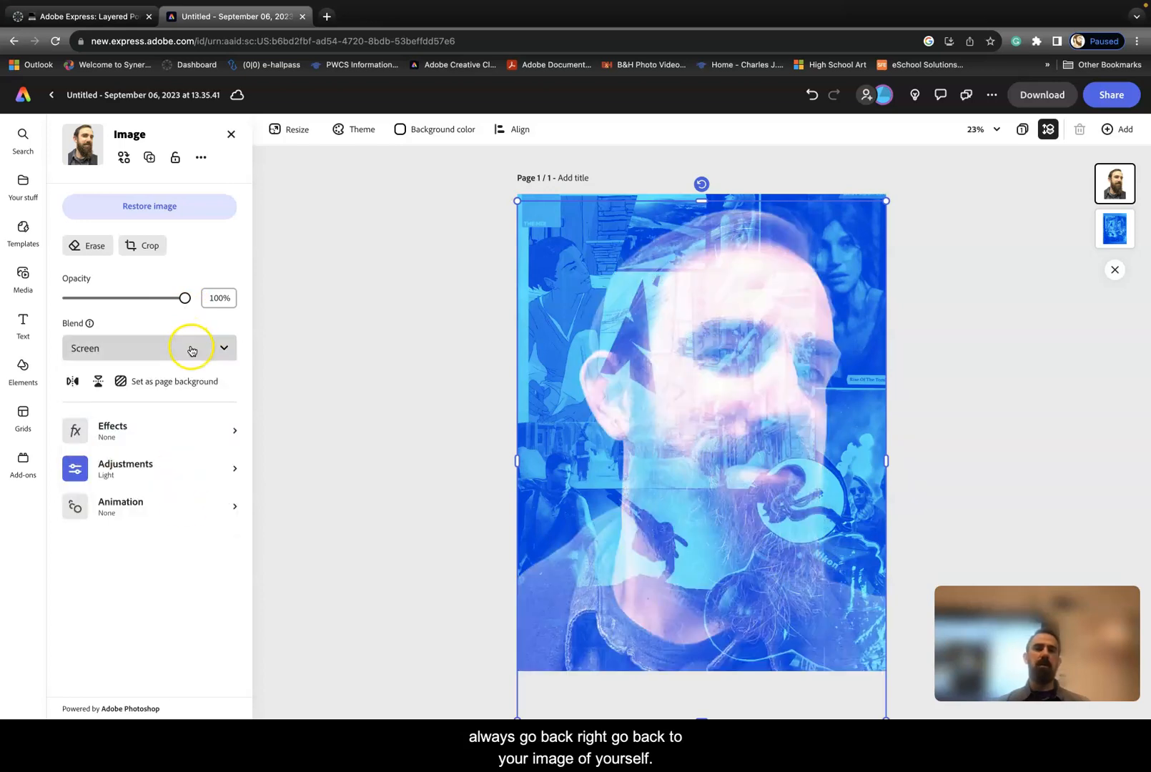
click(161, 400)
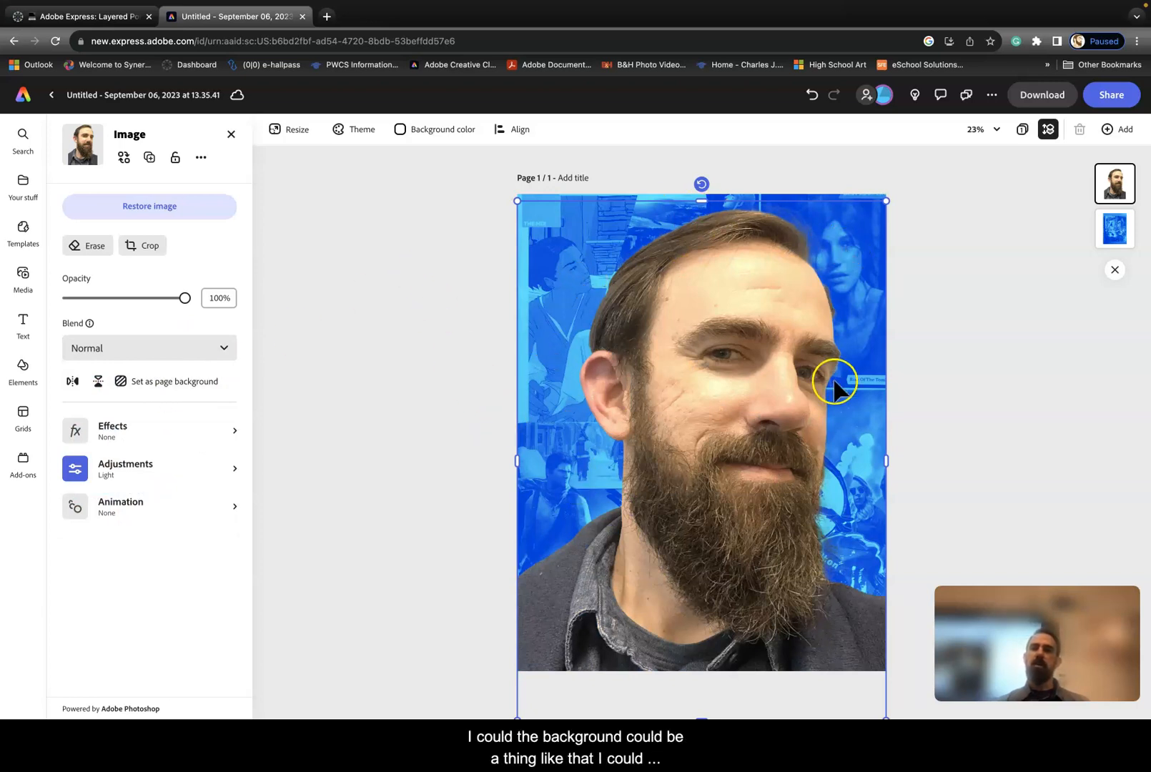
Set the portrait's blend mode to Multiply and lower its opacity to 85%
mouse_move(184, 297)
mouse_down()
mouse_move(154, 300)
mouse_move(169, 298)
mouse_up()
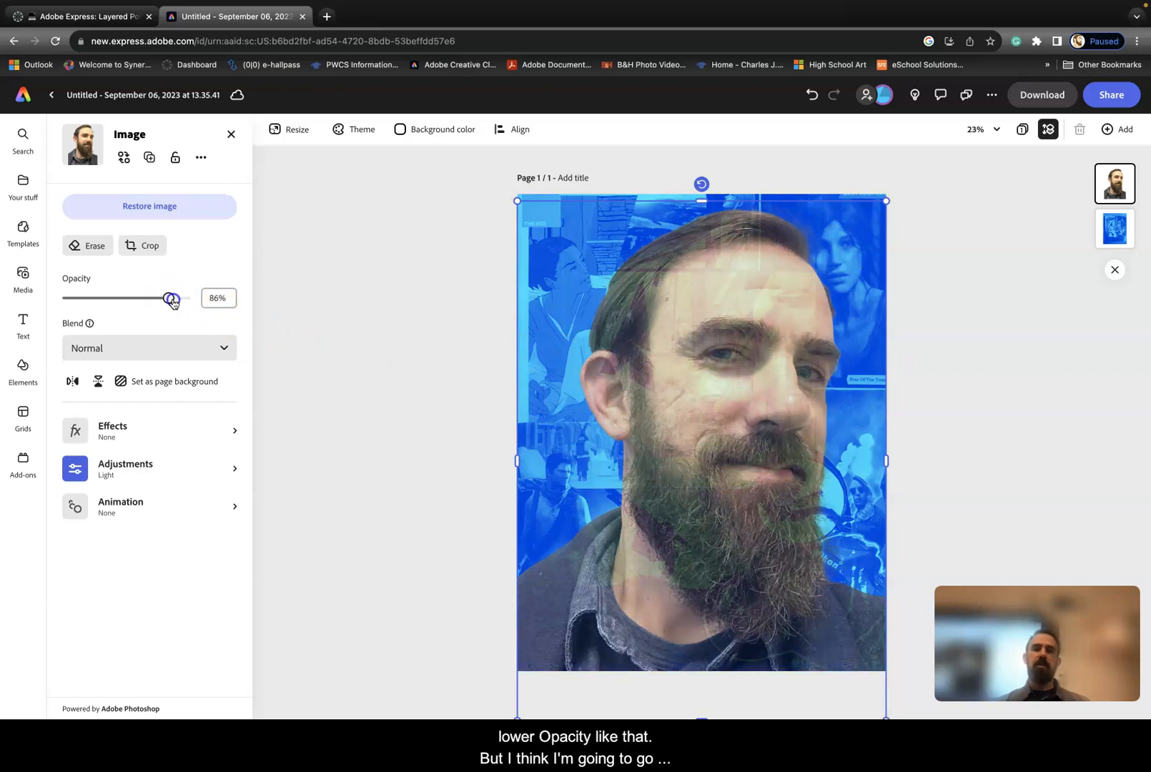
click(208, 341)
click(170, 444)
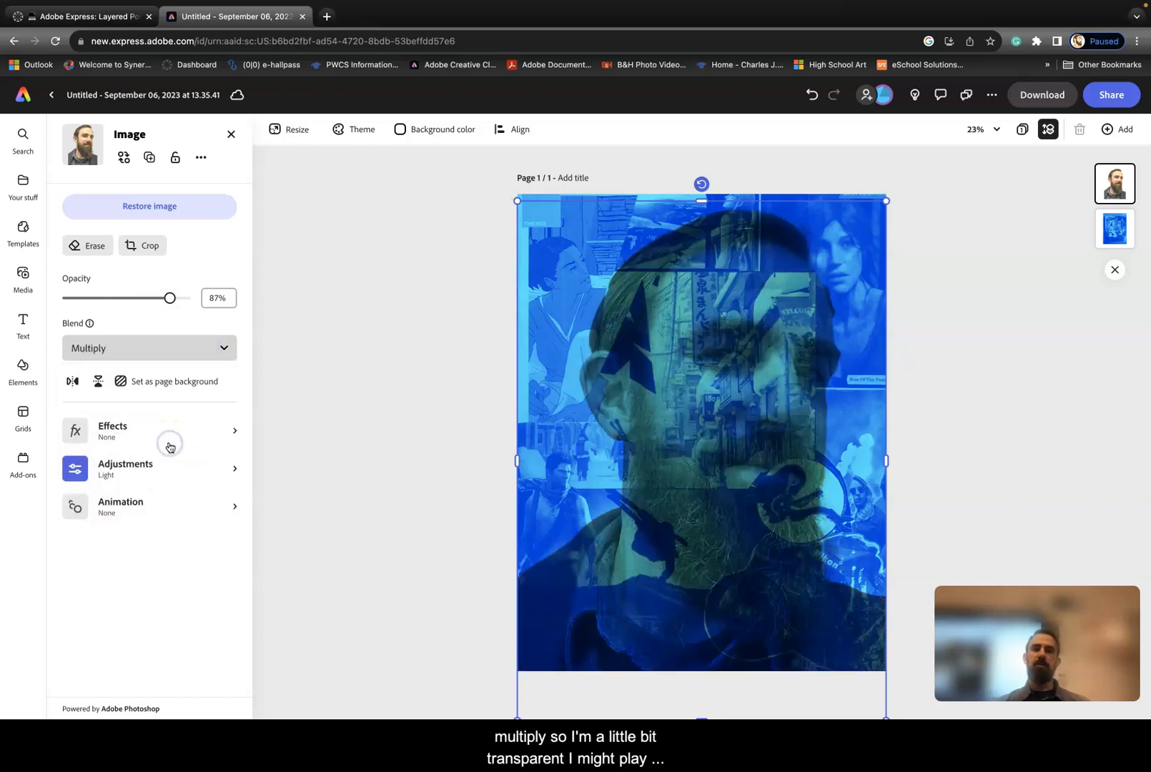
drag(170, 298, 168, 299)
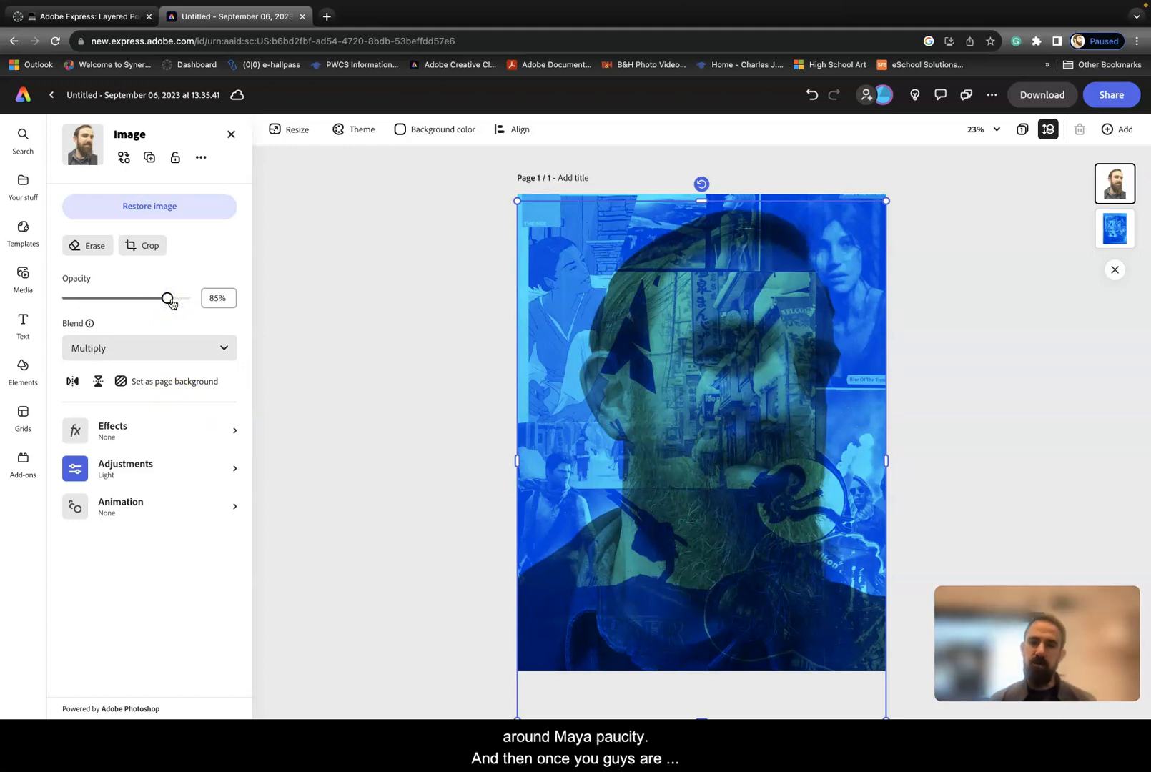
Rename the project with the creator's last name followed by "Layered Portrait"
click(116, 93)
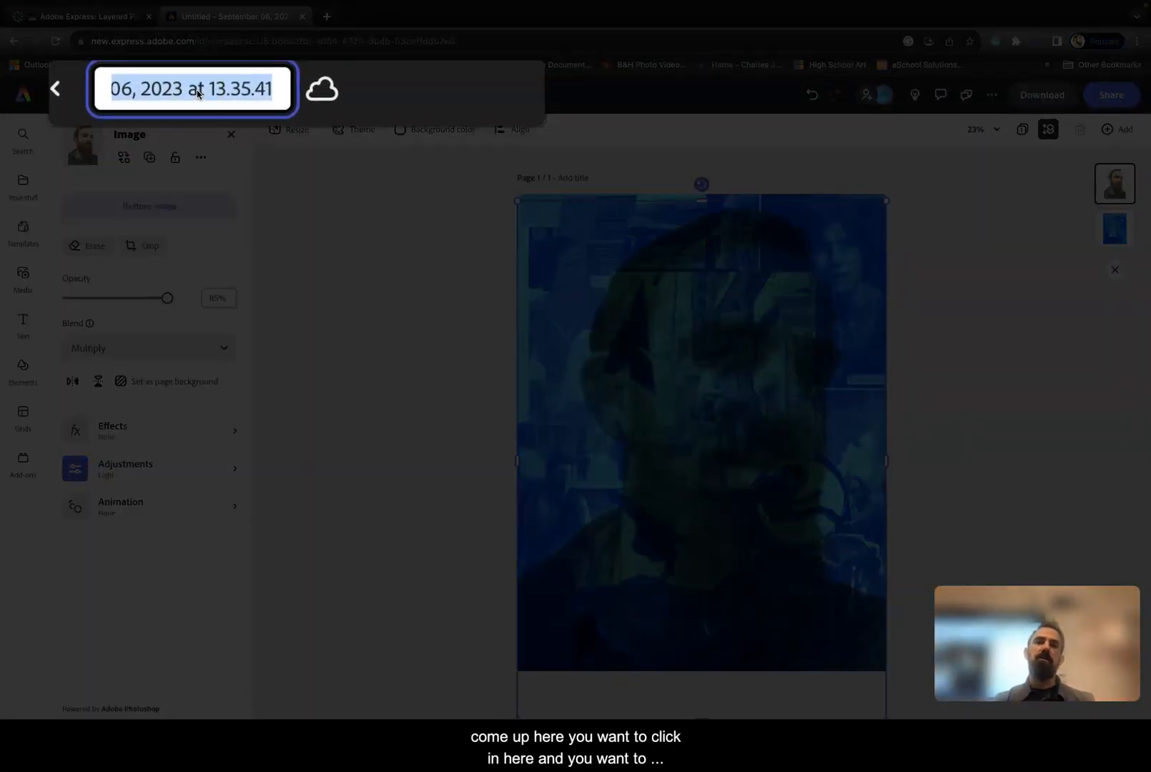
text(Nance)
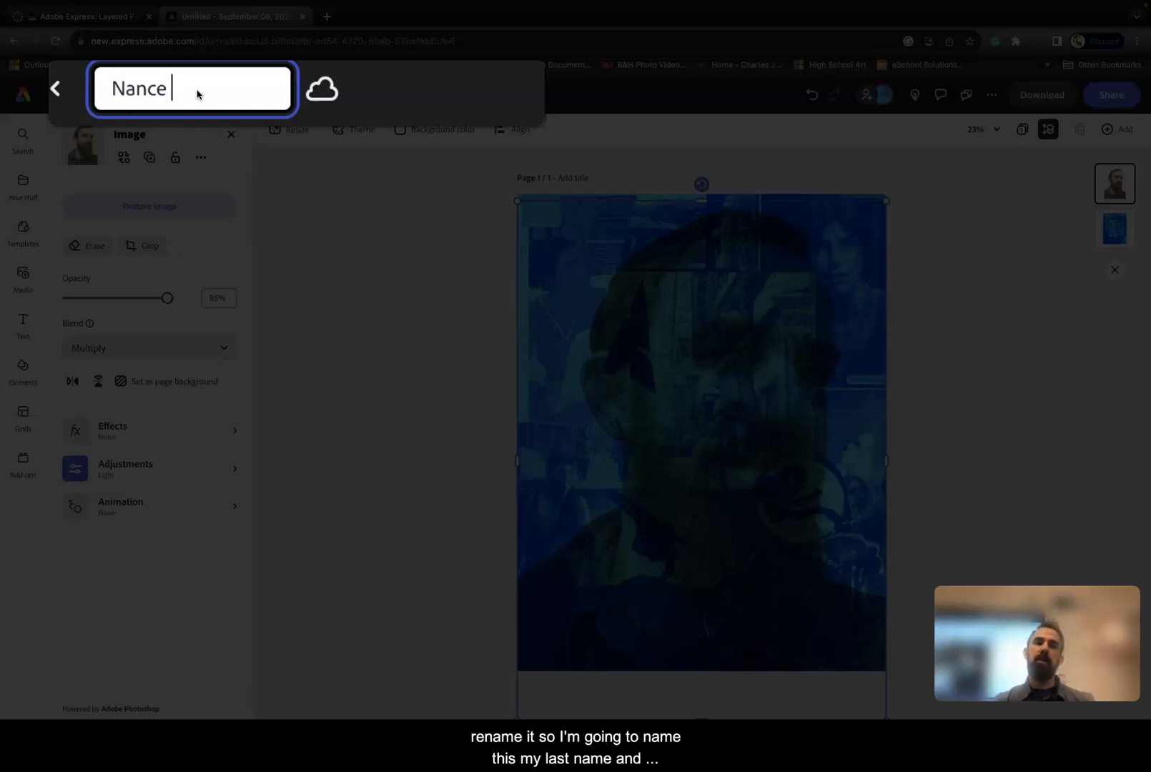
text(Layere)
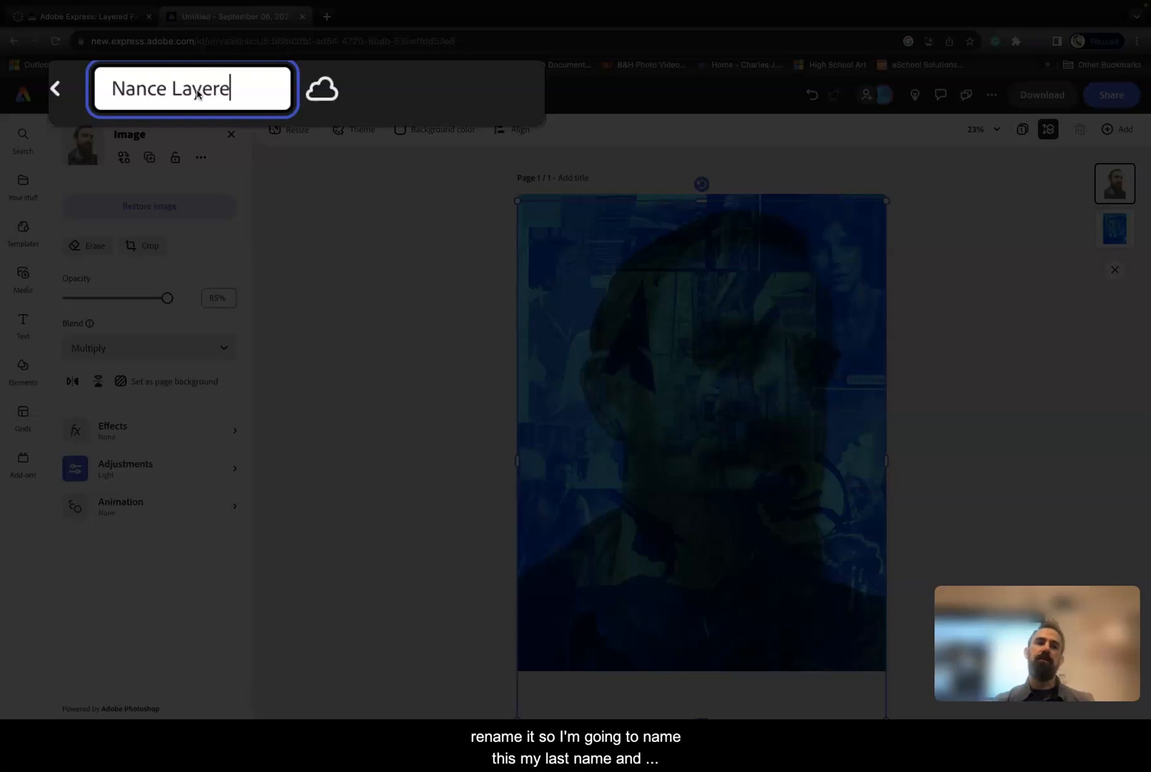
text(d Por)
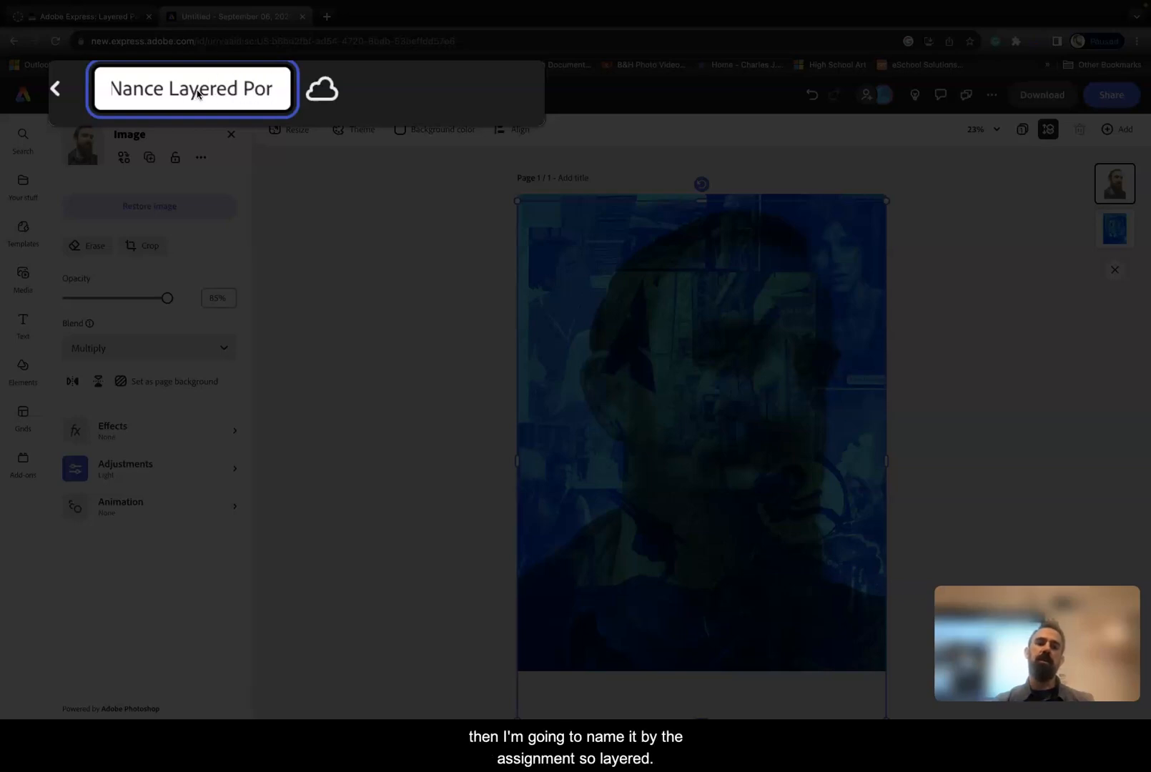
text(trait)
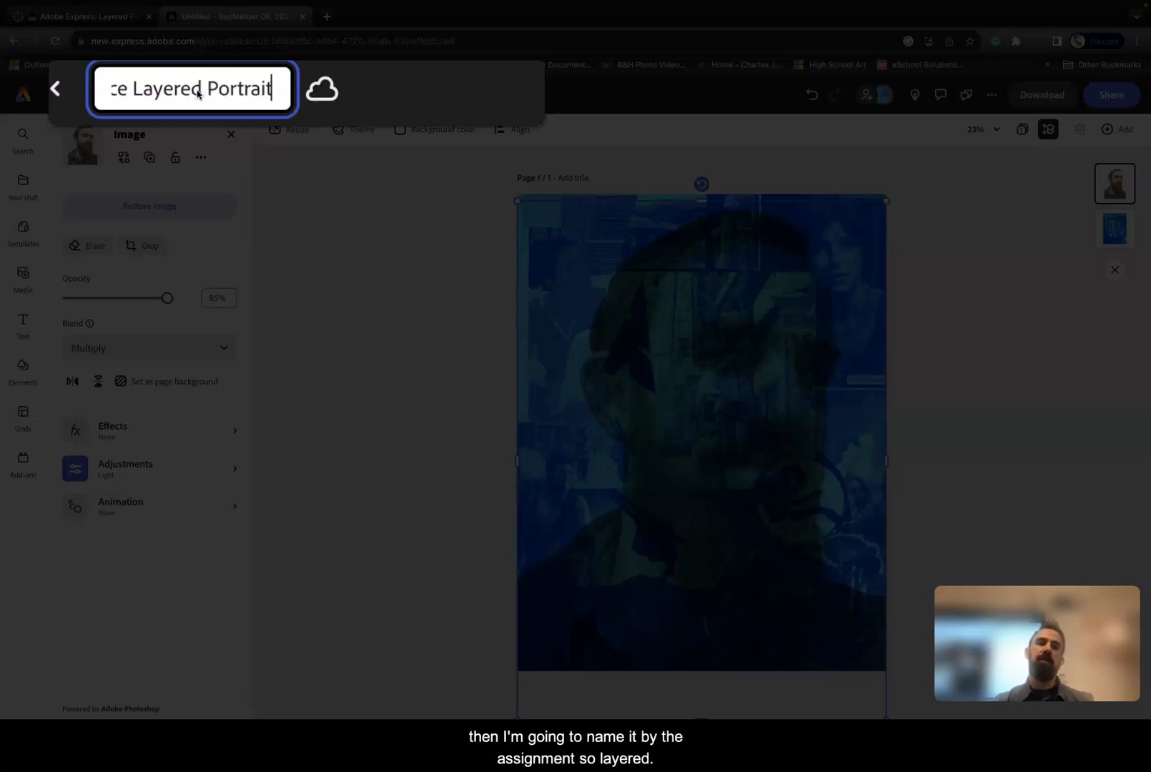
key(Return)
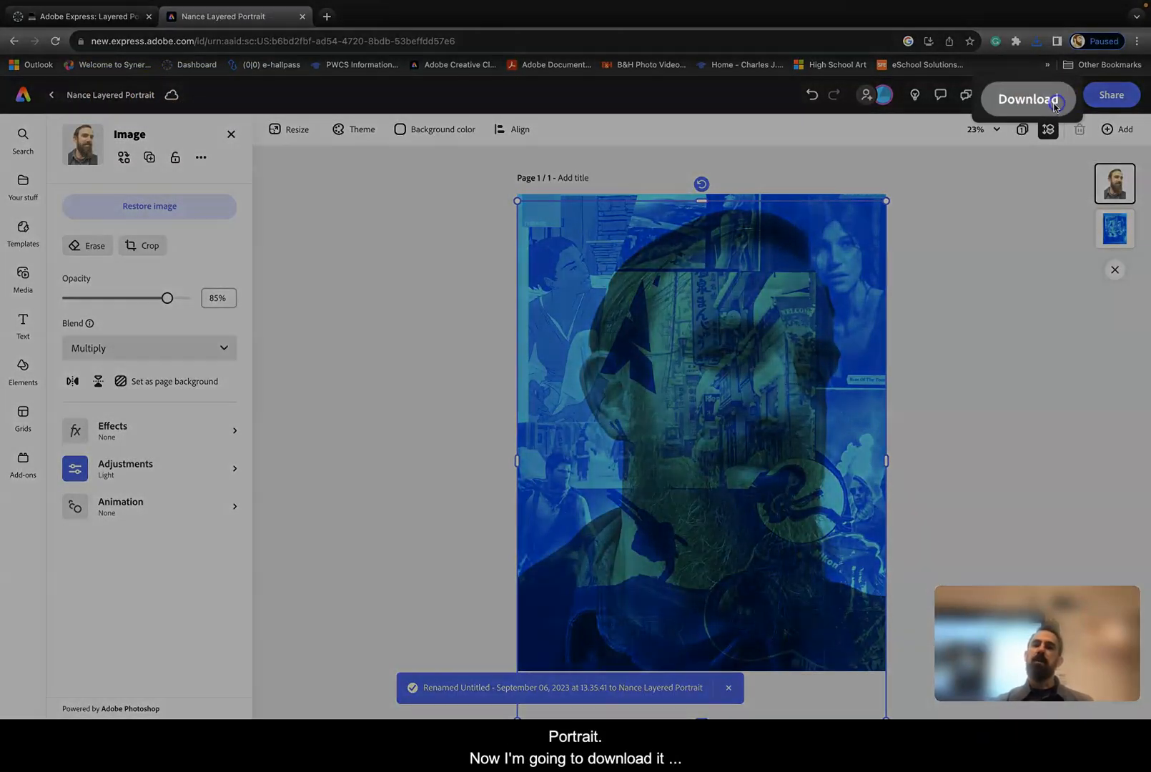
Download the finished design in PNG format and locate the file among the recent downloads
click(1043, 94)
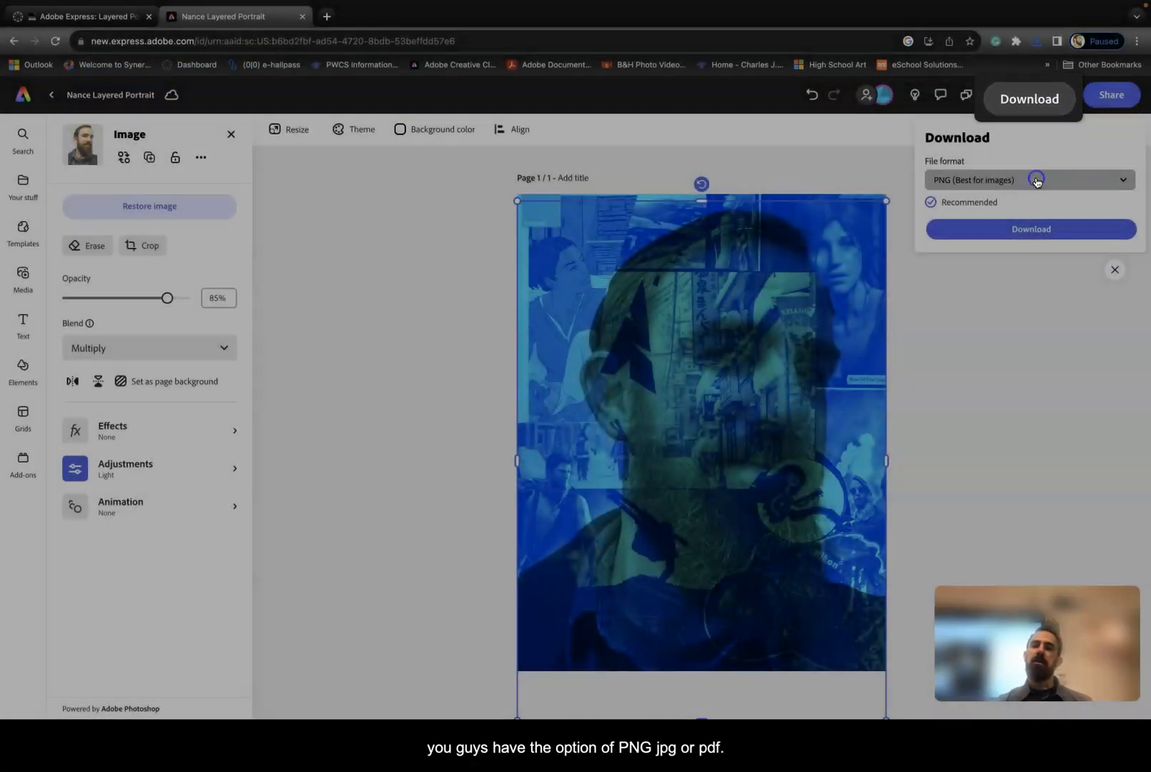
click(1037, 180)
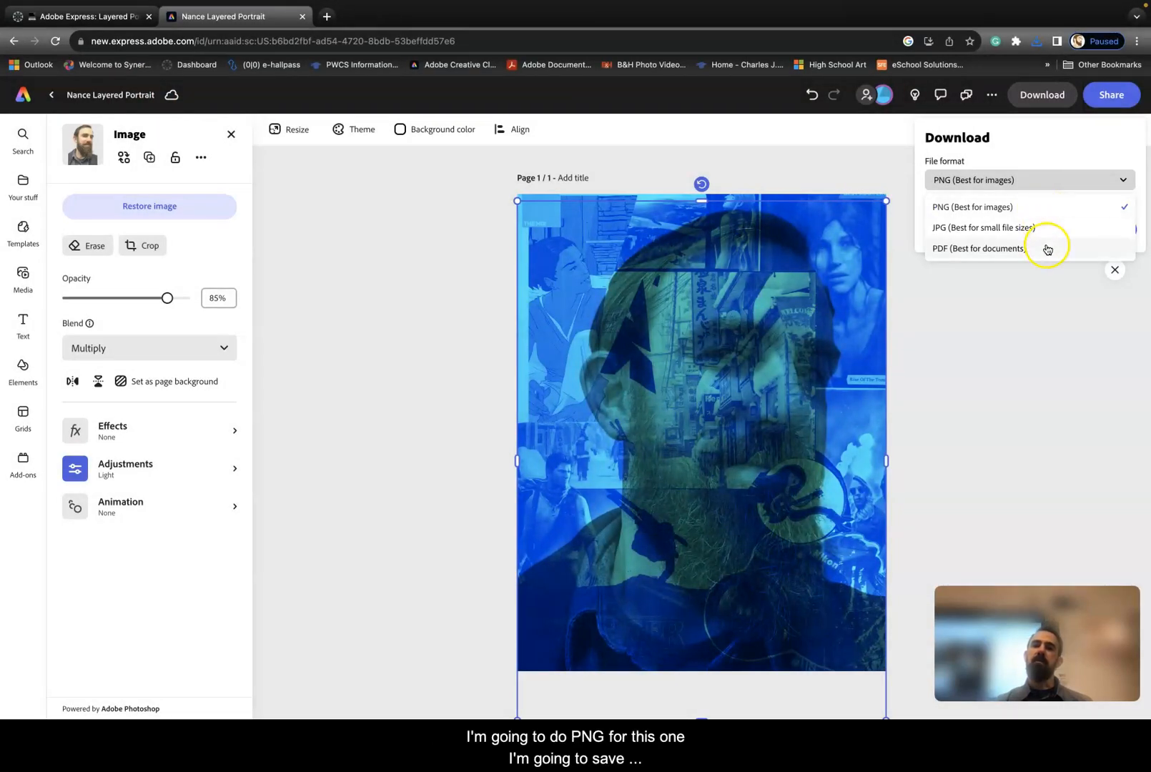
click(1058, 156)
click(1048, 237)
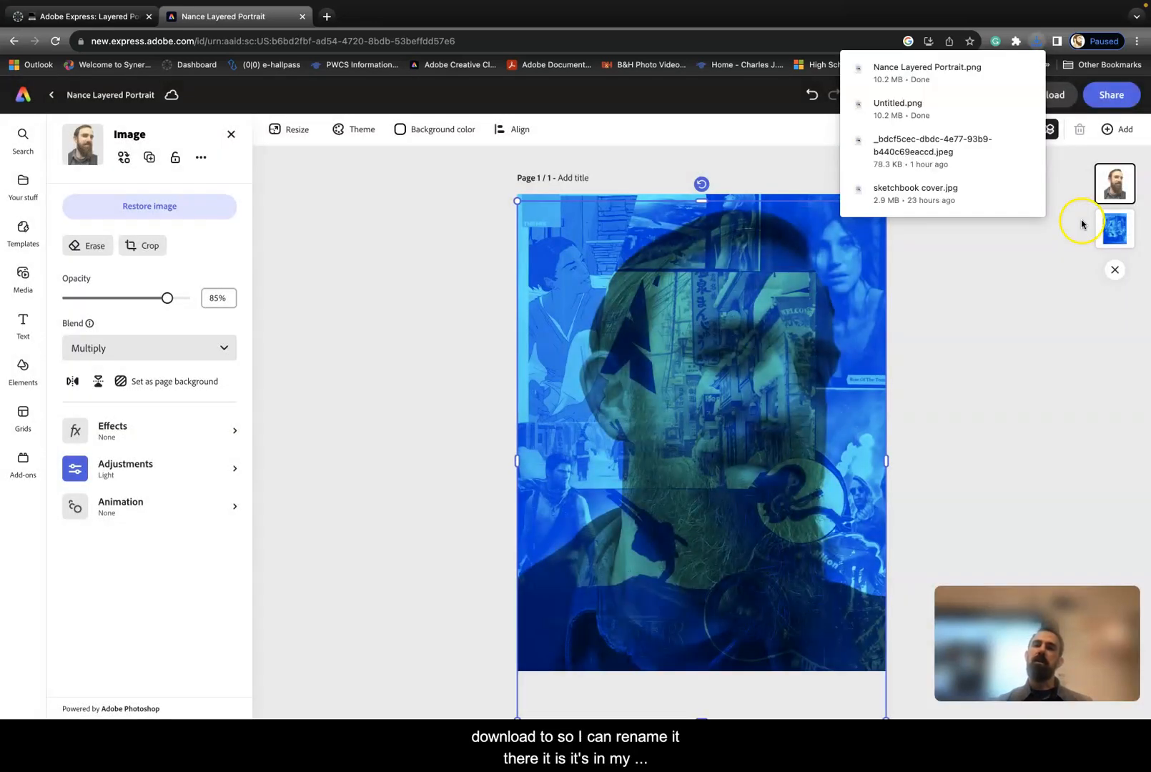
mouse_move(906, 87)
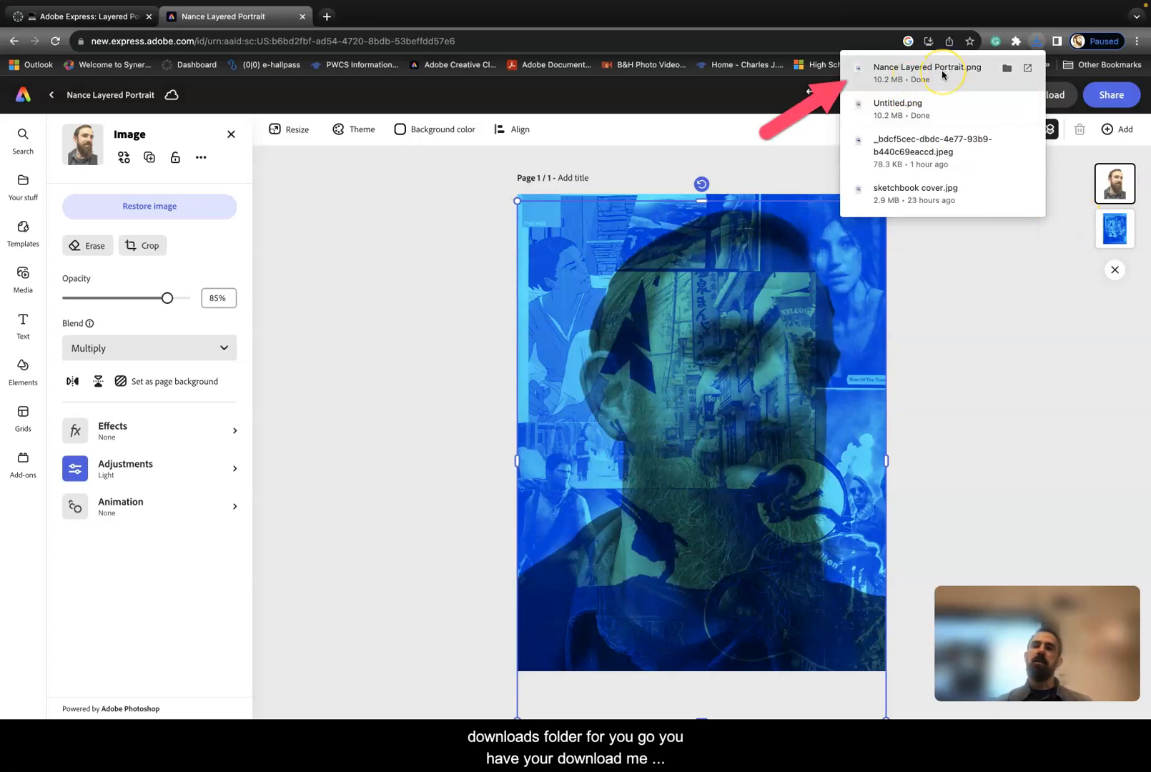